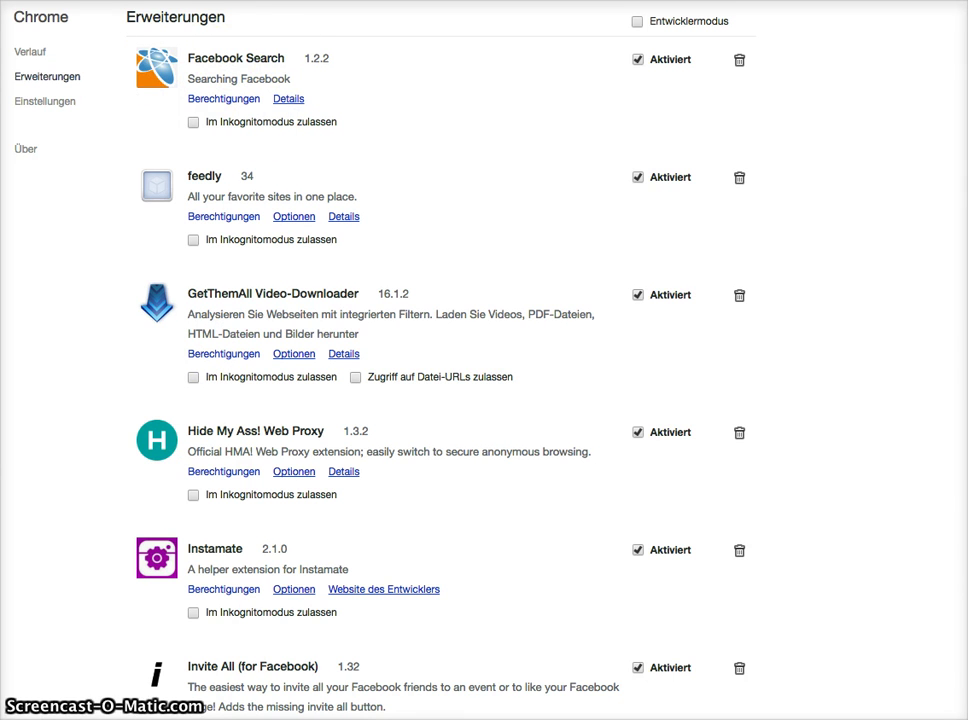
Switch from the chrome://extensions page back to the Facebook News Feed tab
mouse_move(480, 2)
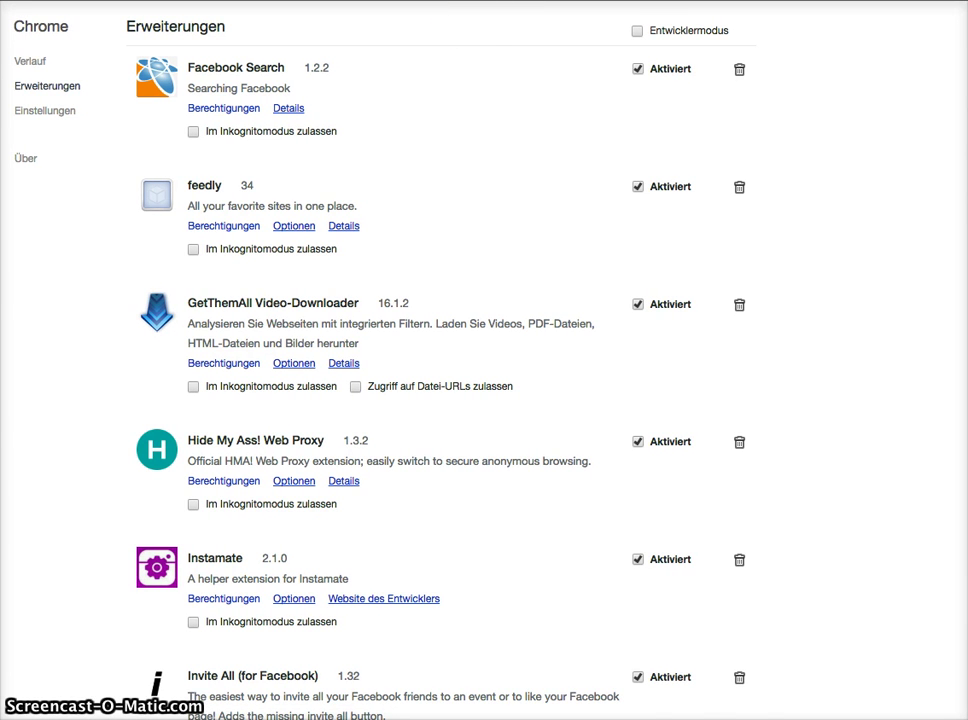
key("ctrl+Tab")
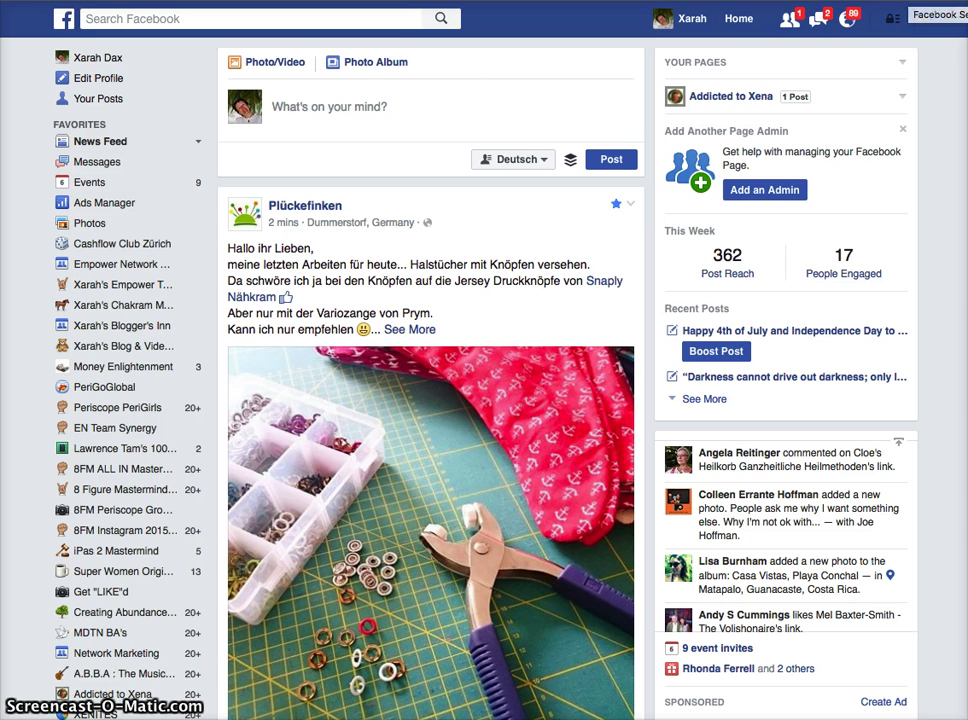
Open the Facebook Search extension and view its LinkedIn and Twitter tabs before returning to Facebook
left_click(920, 6)
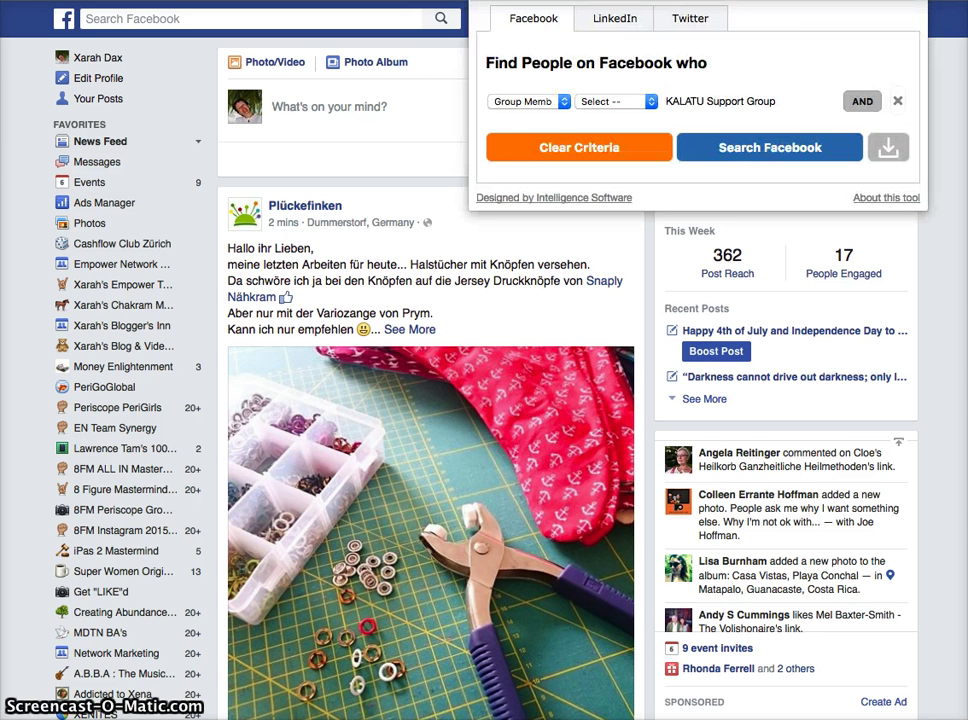
left_click(612, 22)
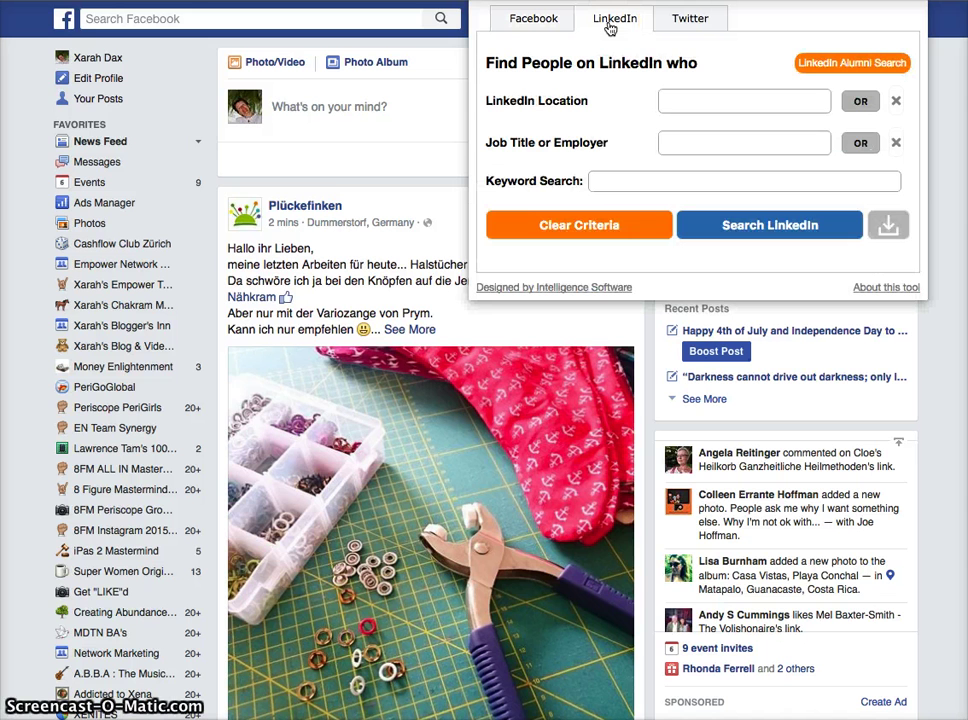
left_click(690, 22)
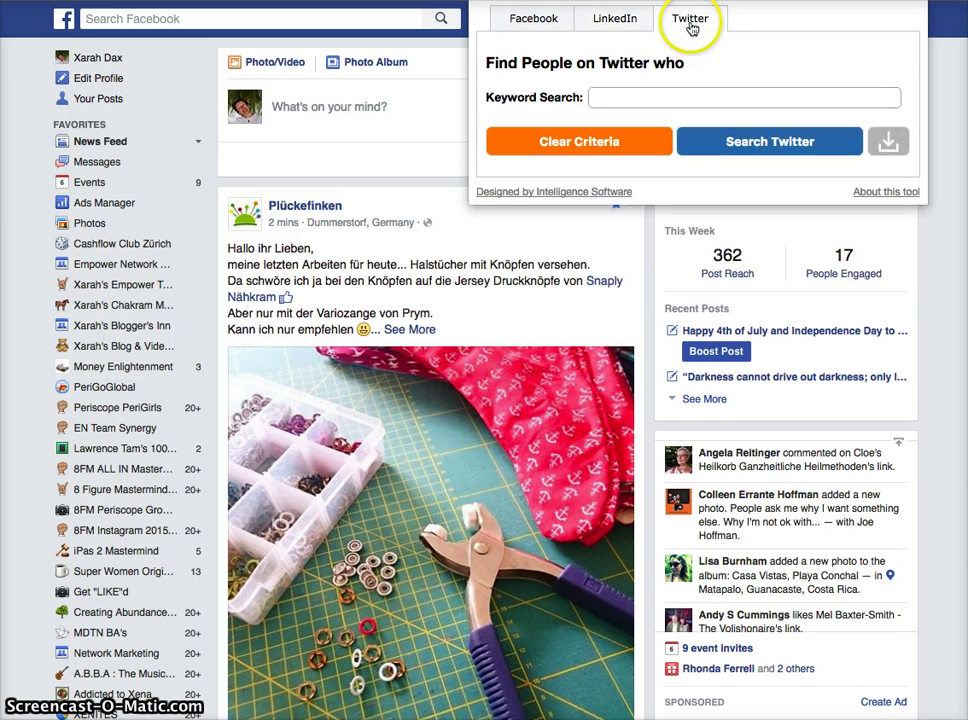
left_click(525, 22)
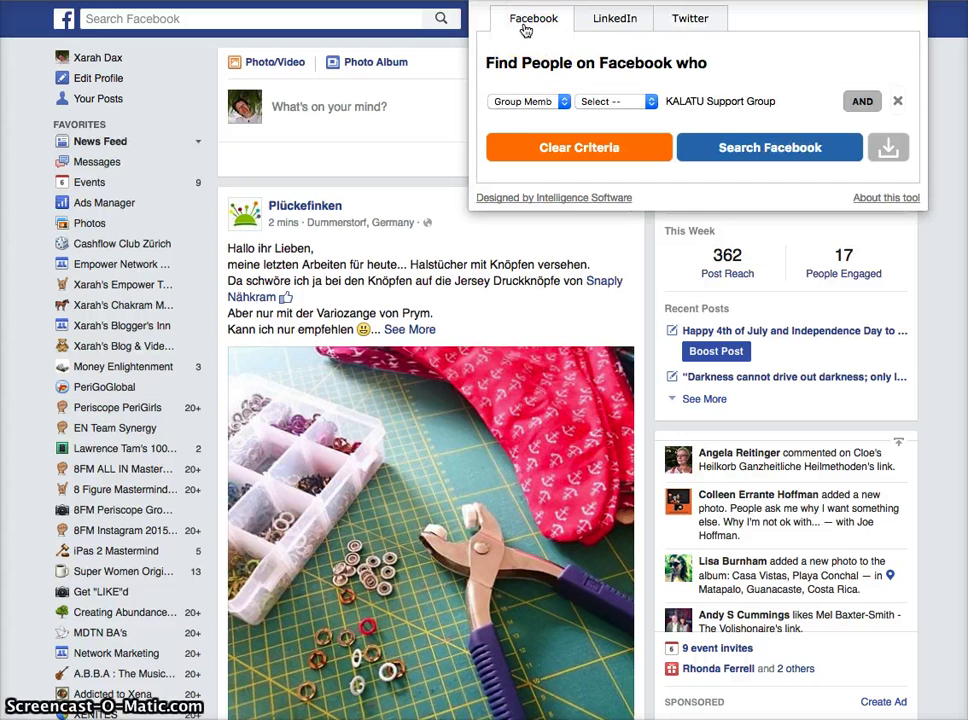
Change the first search criterion from Group Member to Like, leaving its value empty
left_click(564, 101)
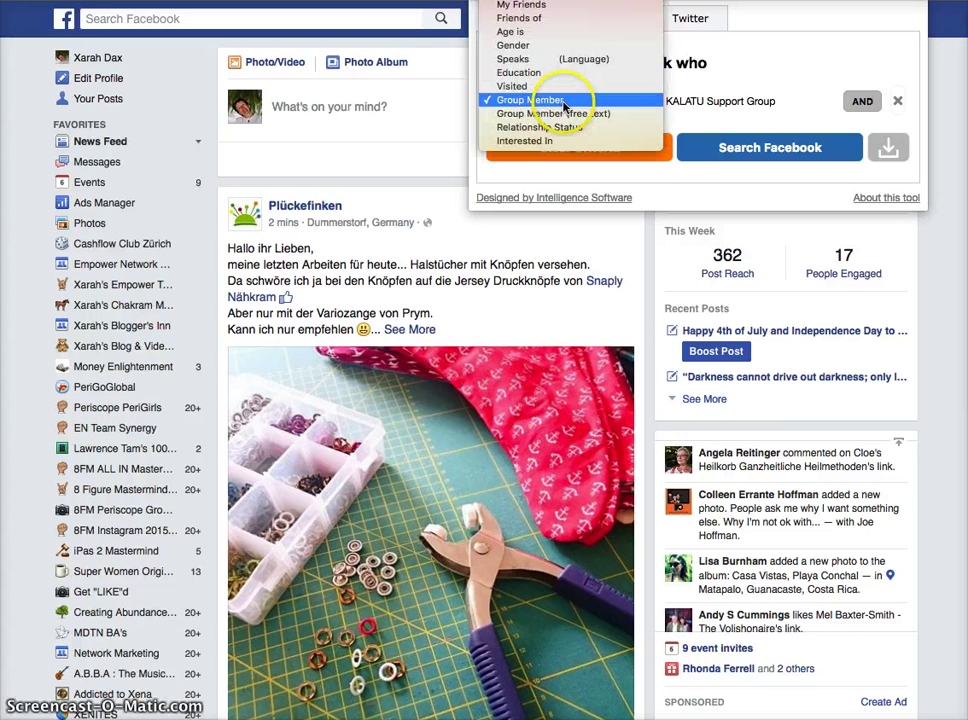
left_click(564, 101)
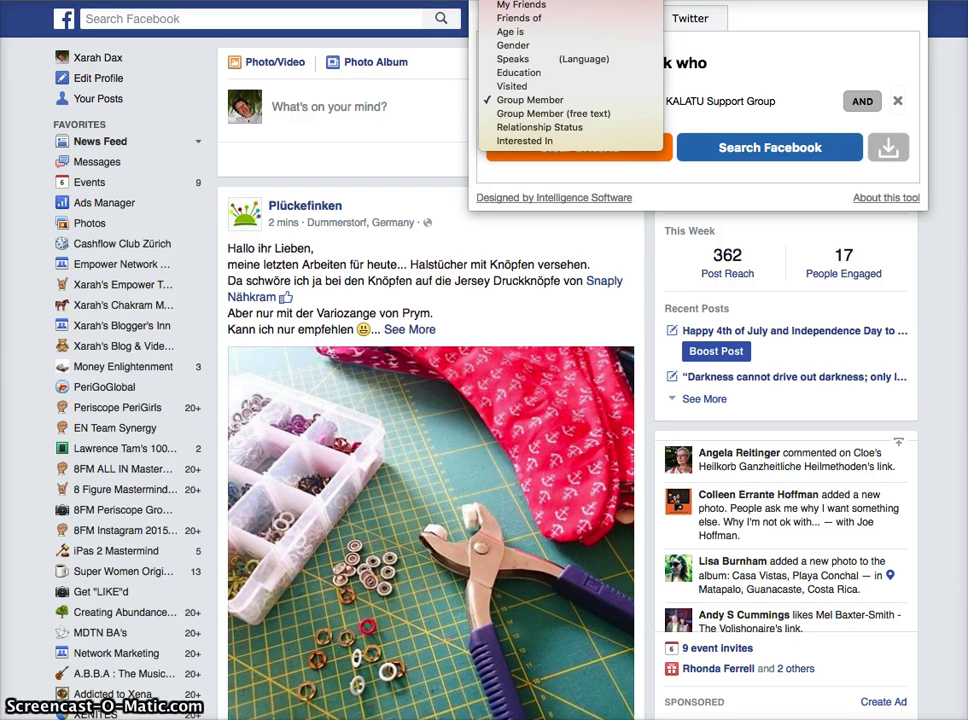
key("Escape")
Enter Like 'dancing' and add a second criterion Lives/Present 'zurich'
key("l")
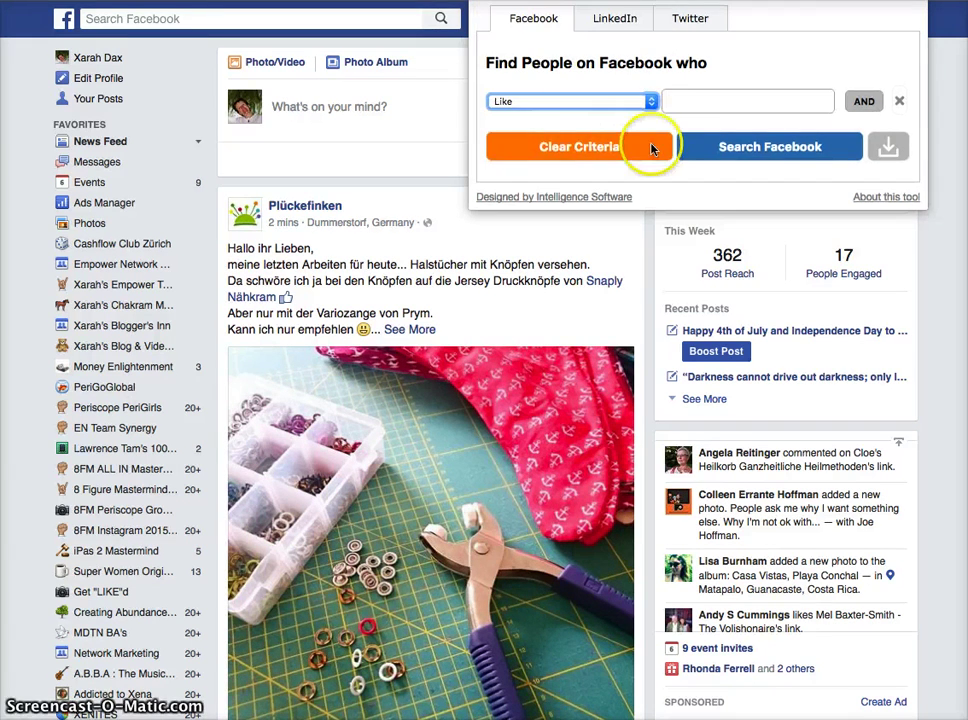
left_click(690, 100)
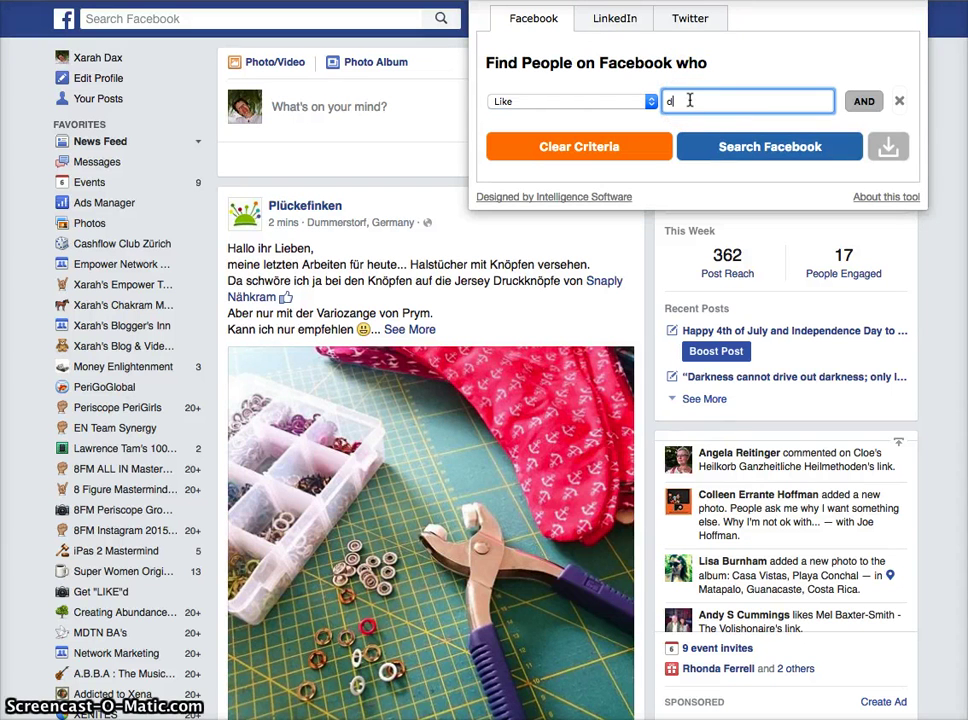
left_click(864, 101)
left_click(630, 129)
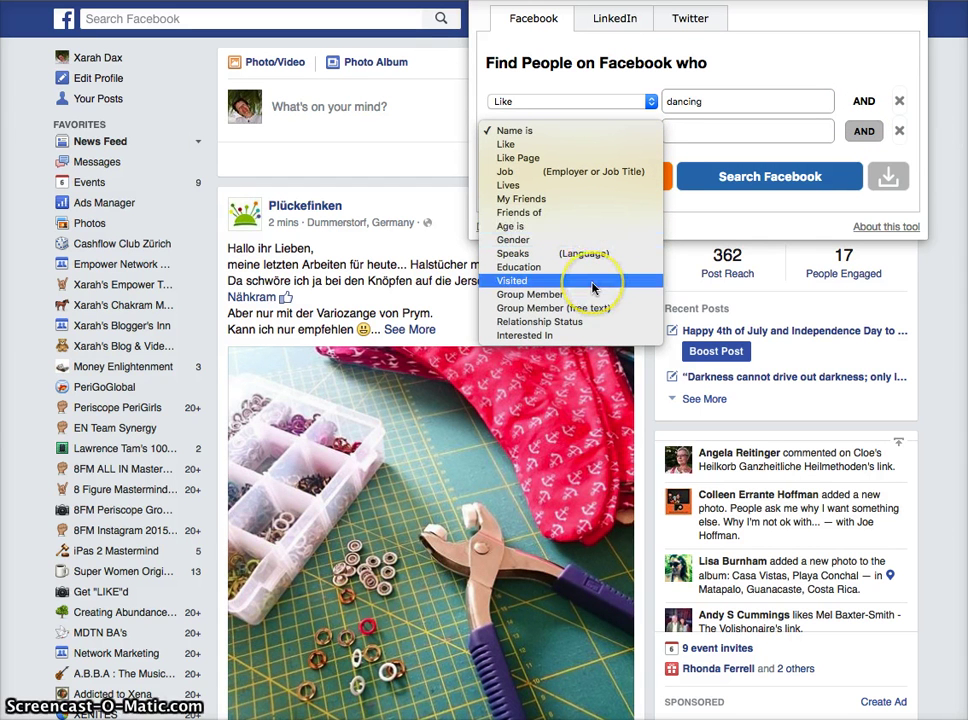
left_click(579, 188)
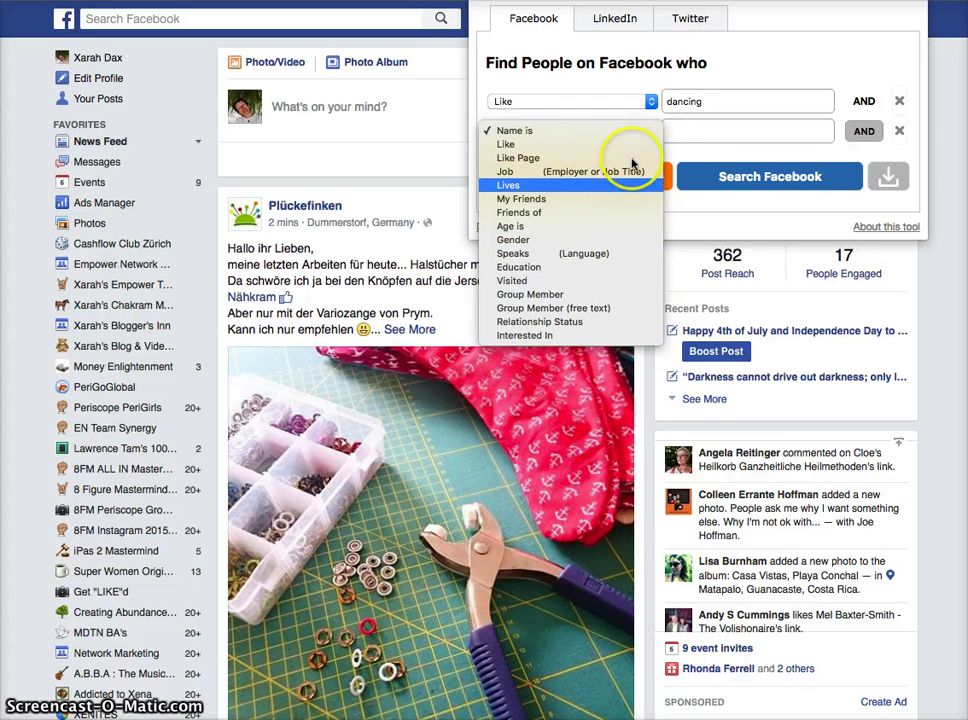
left_click(681, 131)
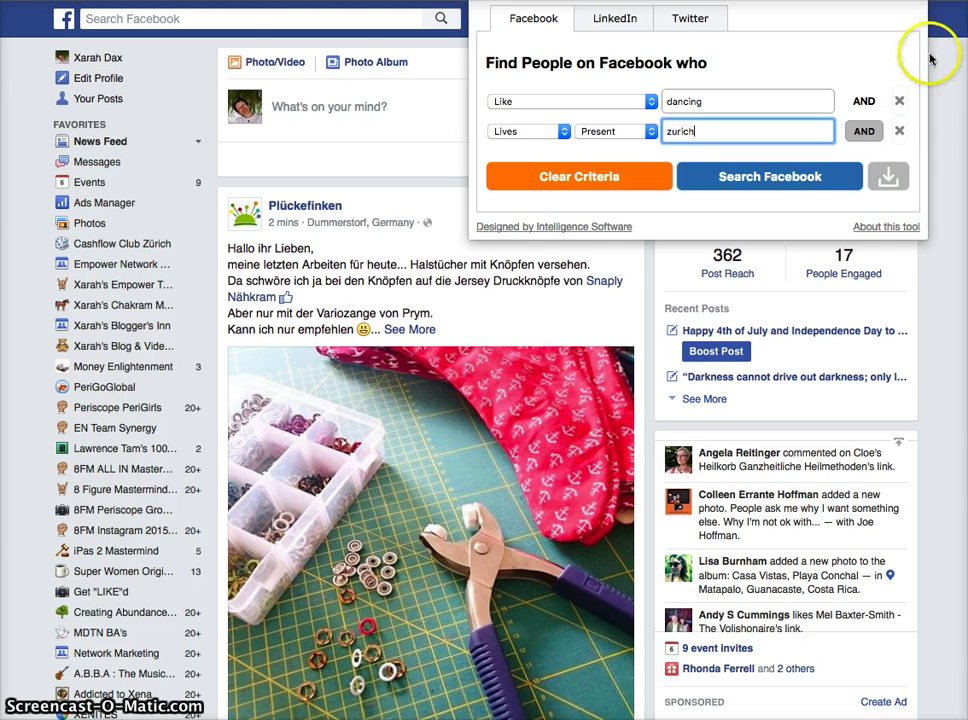
Add a third criterion Speaks 'english' and run the Facebook search
left_click(864, 131)
left_click(726, 222)
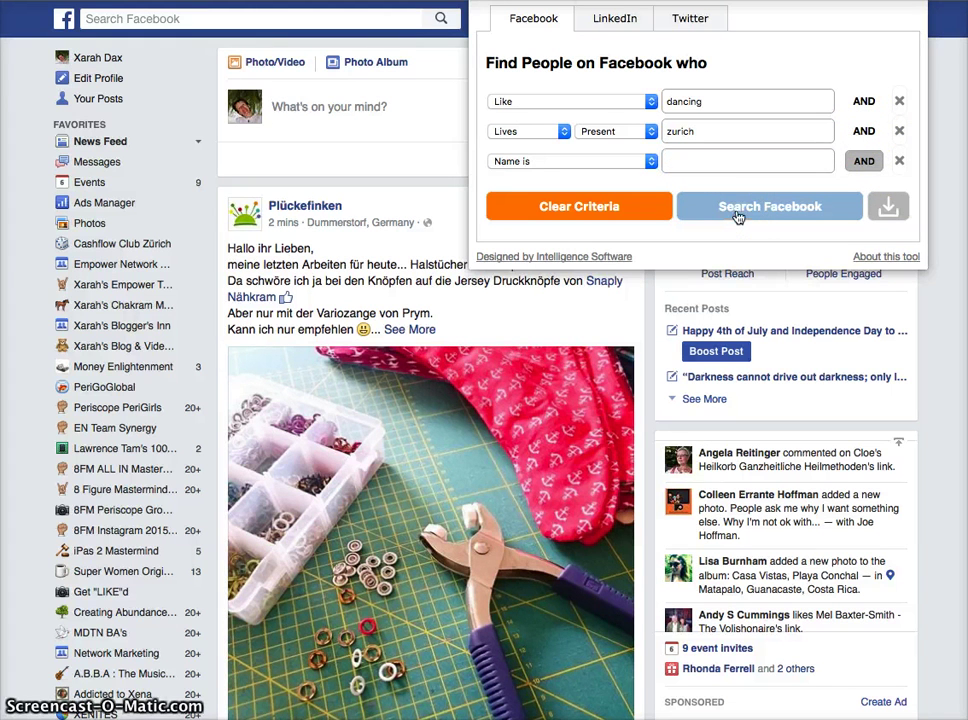
left_click(648, 161)
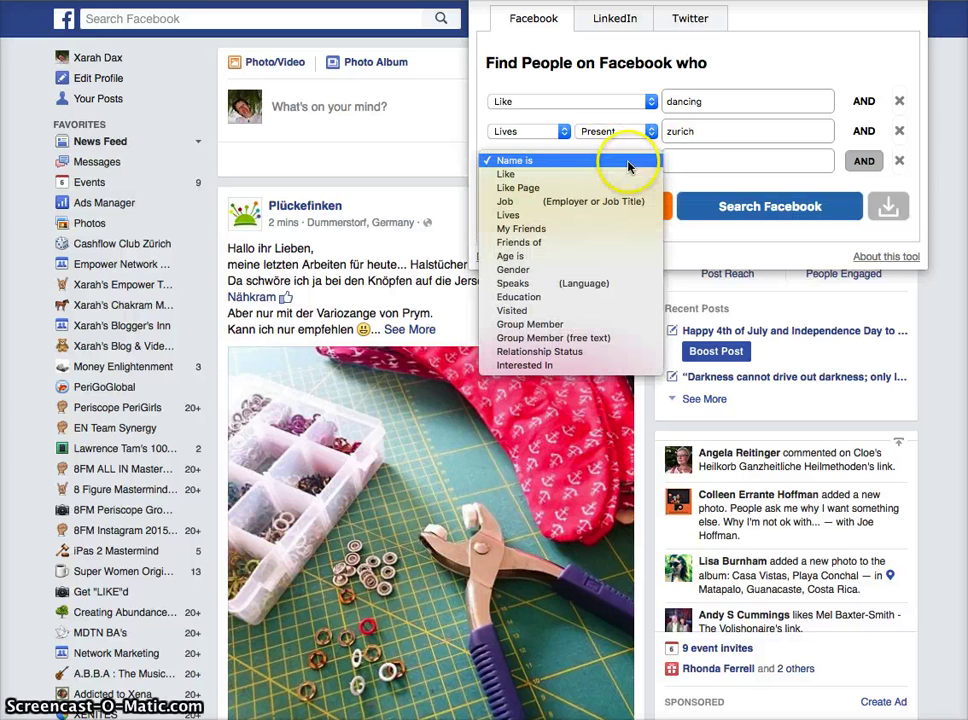
left_click(596, 285)
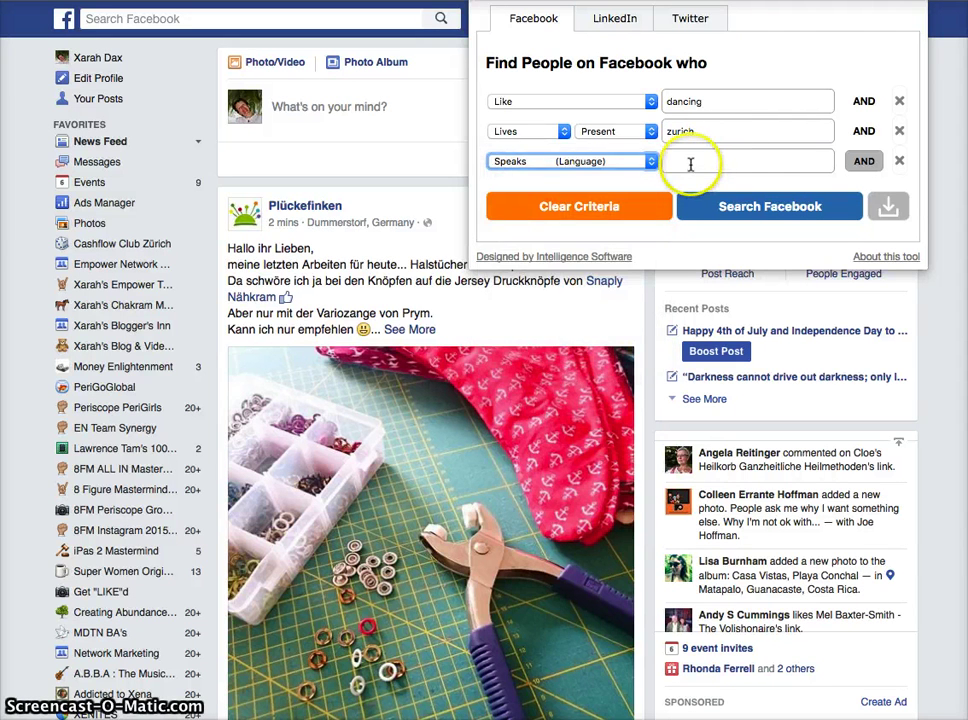
left_click(690, 163)
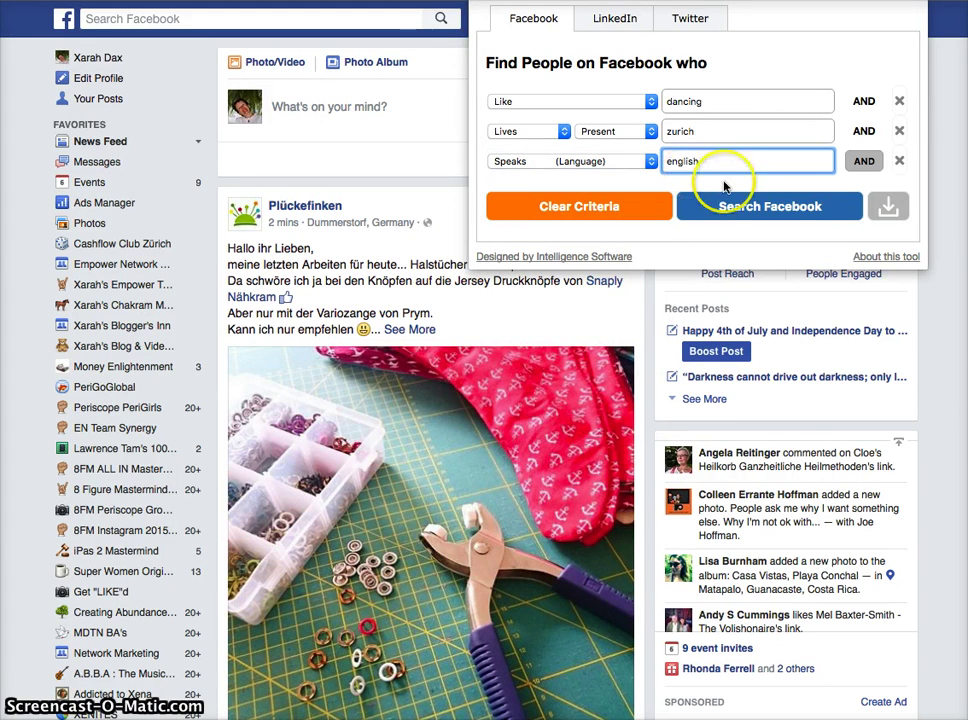
left_click(757, 204)
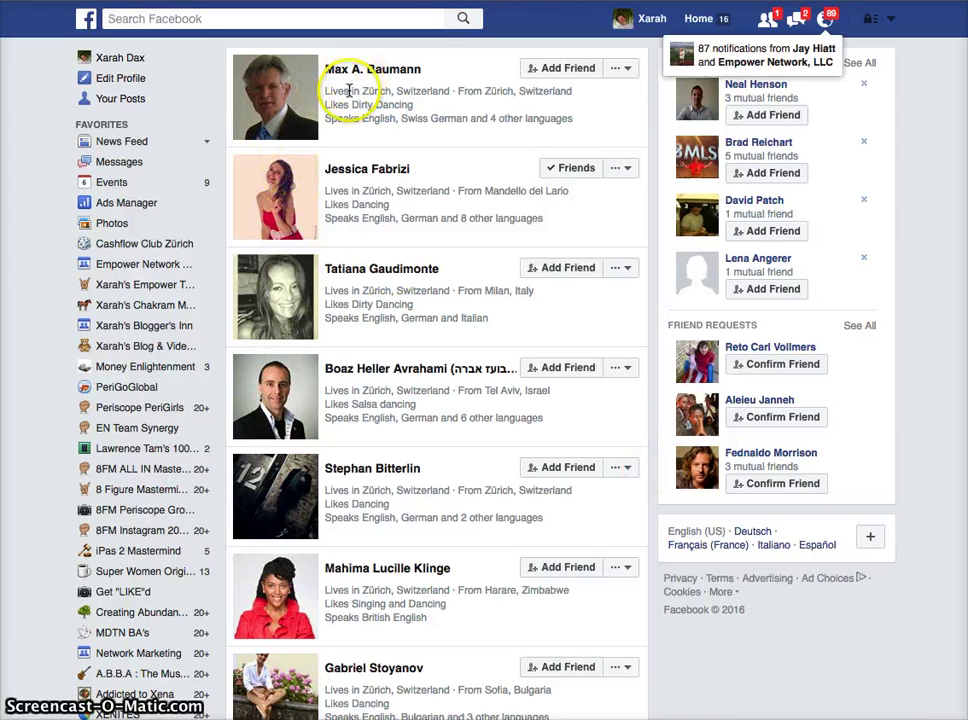
Scroll further through the dancing results to see more profiles, including Volketswil and Wangen-Brüttisellen
mouse_move(377, 94)
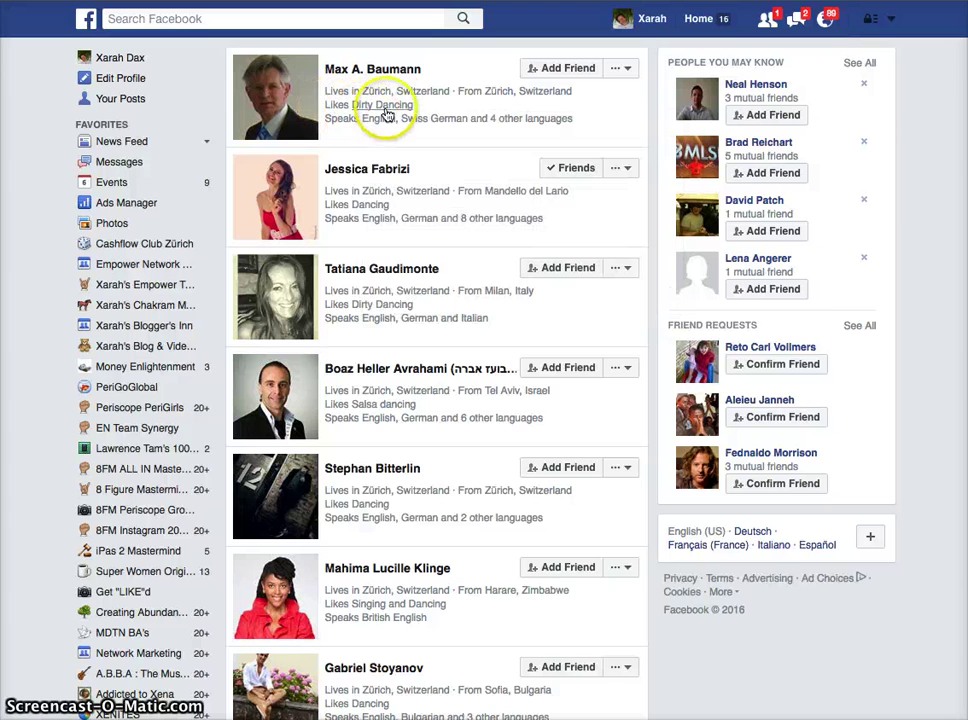
mouse_move(415, 108)
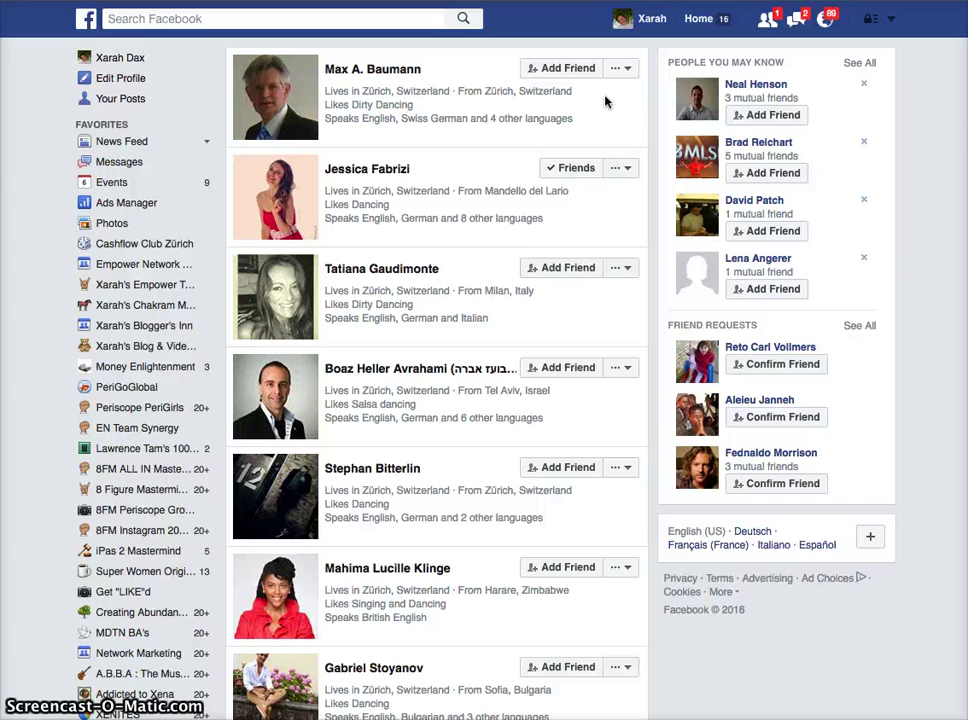
left_click(546, 166)
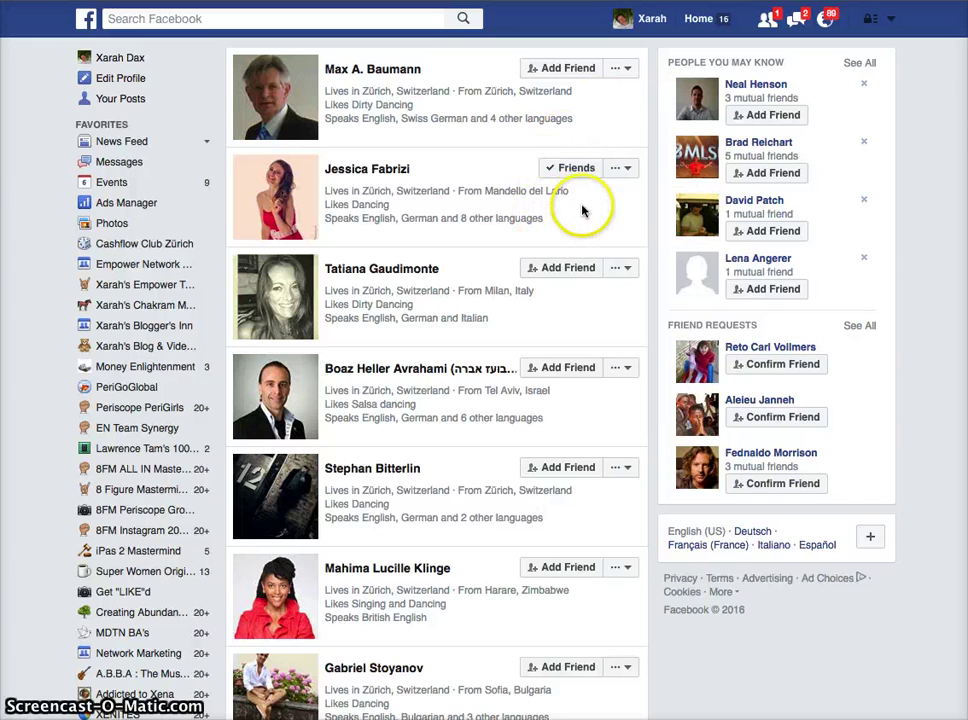
scroll(583, 210, "down", 10)
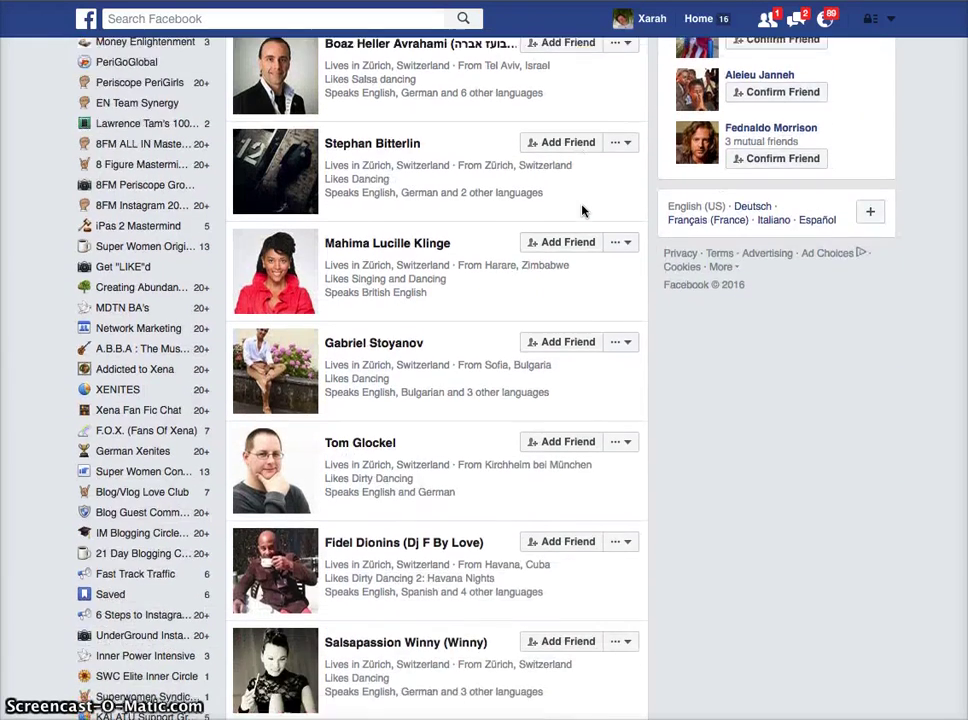
scroll(583, 210, "down", 5)
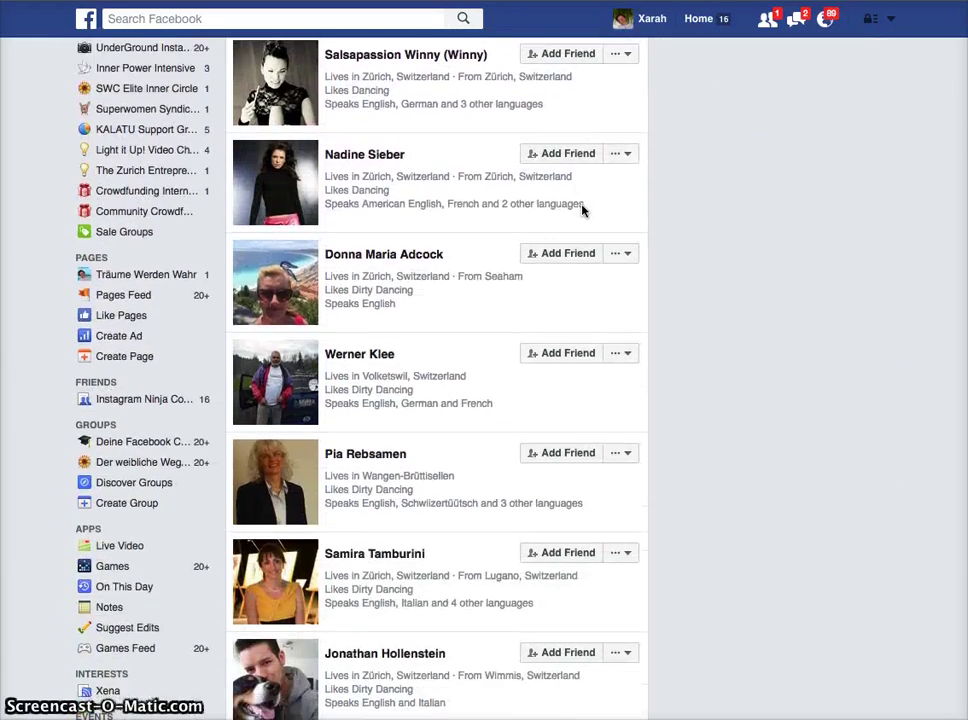
left_click(543, 455)
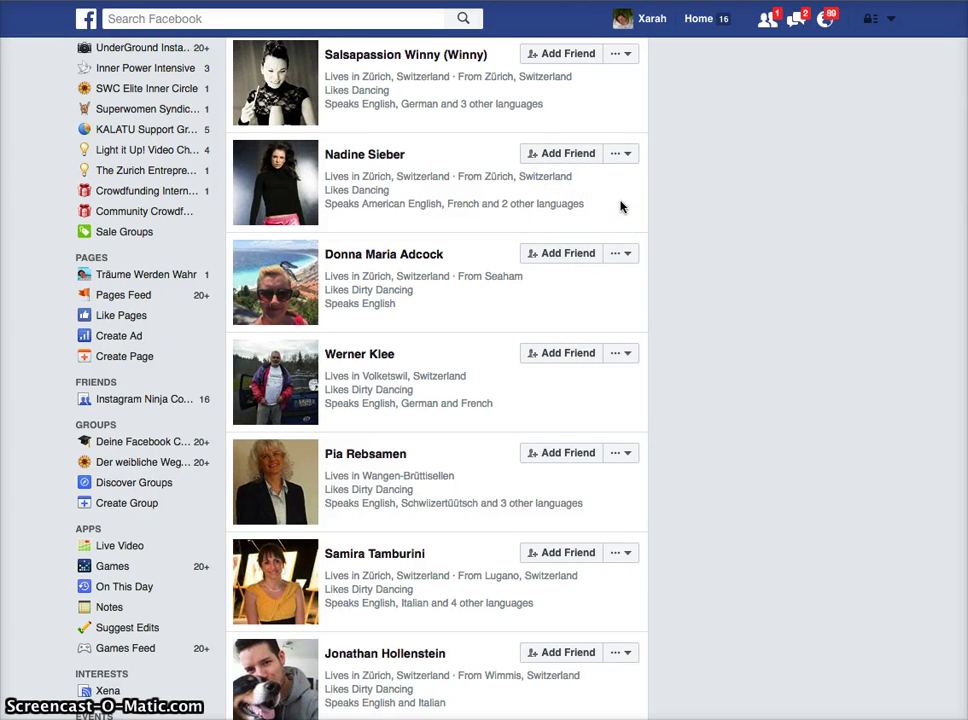
Open a dancer's profile from the results and scroll through it, ending on the Community Crowdfunding group page
left_click(390, 60)
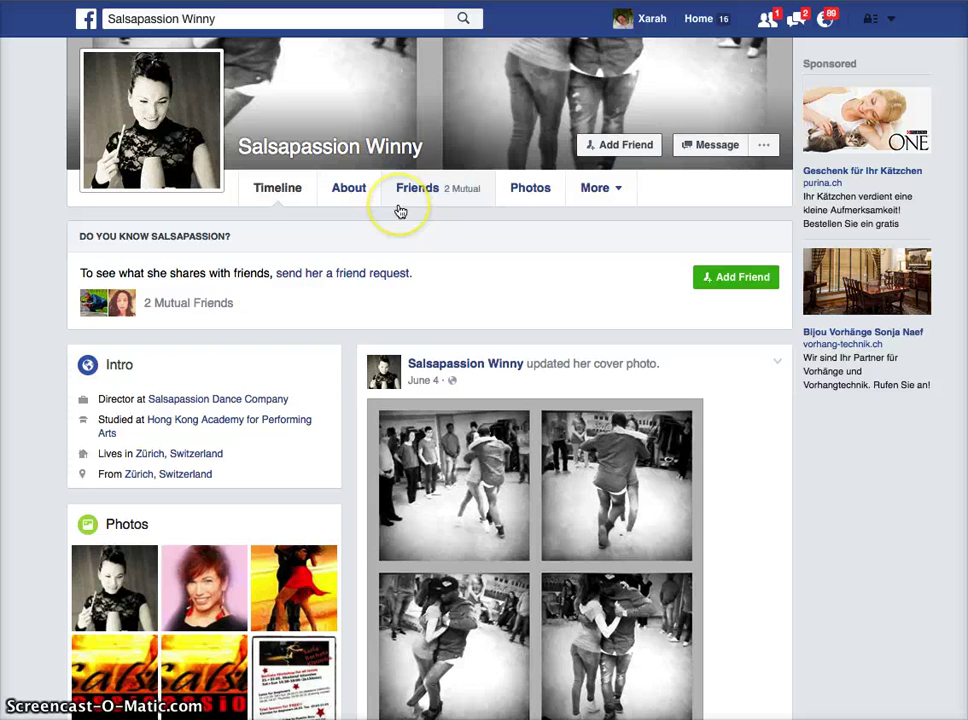
scroll(753, 532, "down", 1)
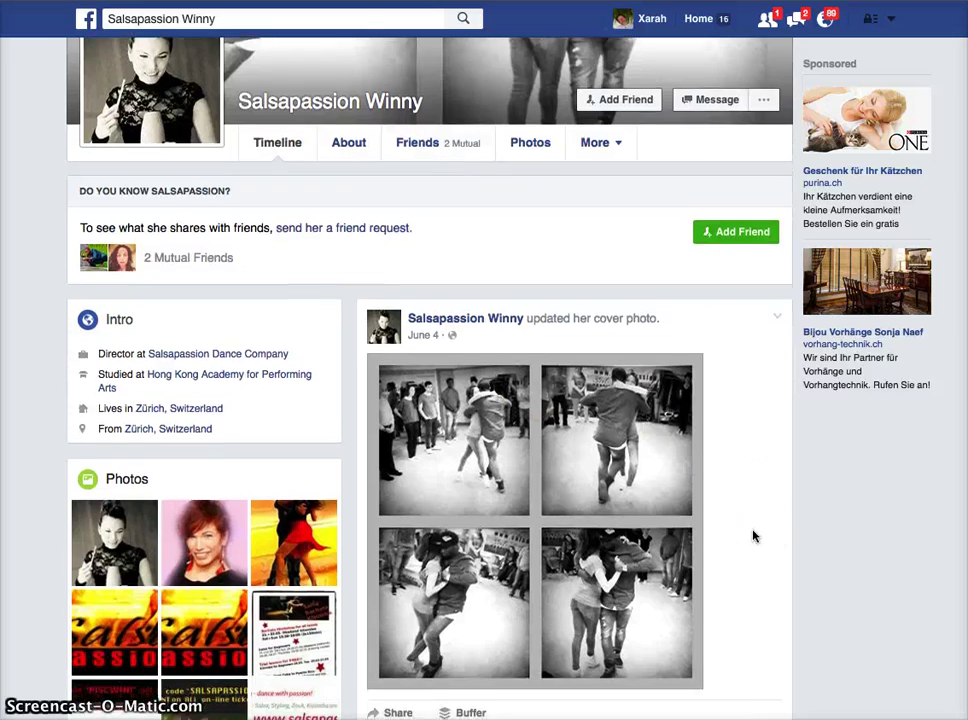
scroll(753, 537, "up", 3)
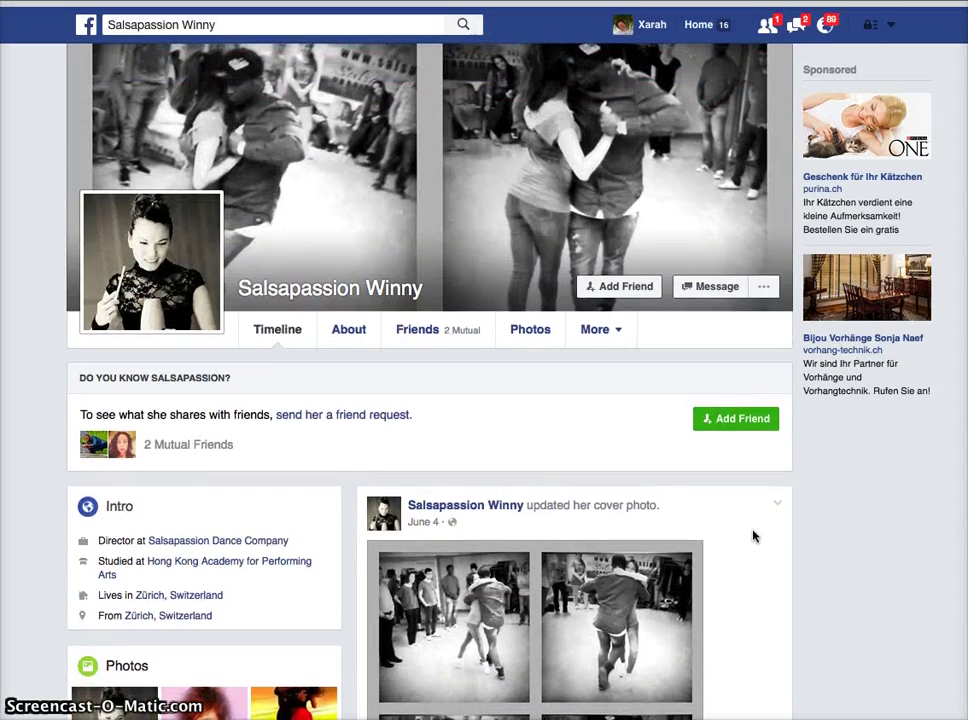
scroll(753, 537, "down", 5)
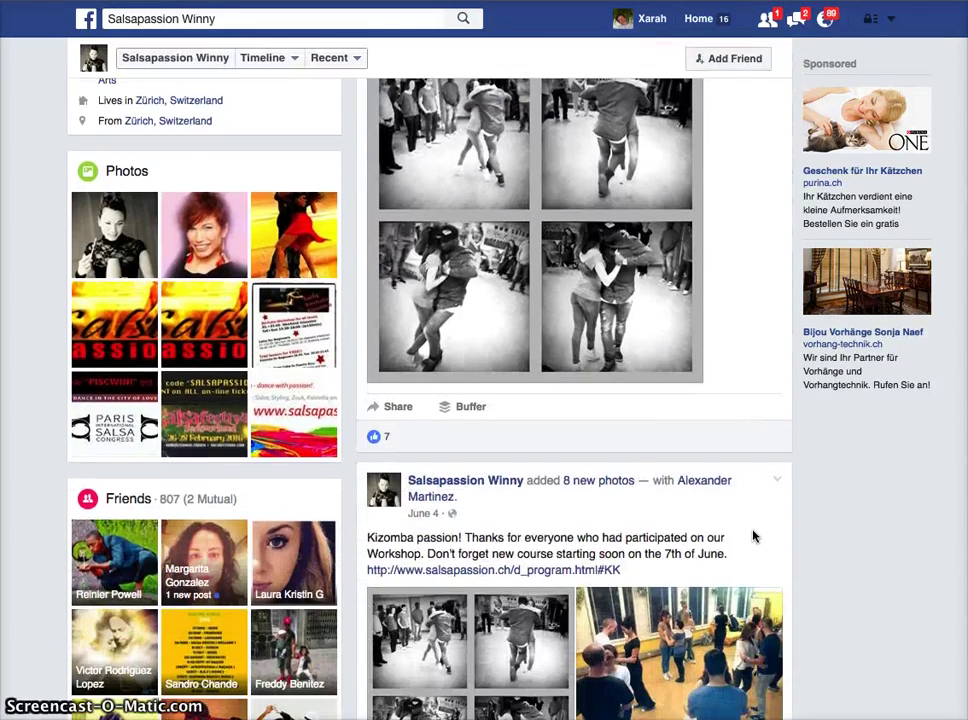
scroll(753, 537, "down", 2)
scroll(753, 537, "up", 7)
left_click(623, 280)
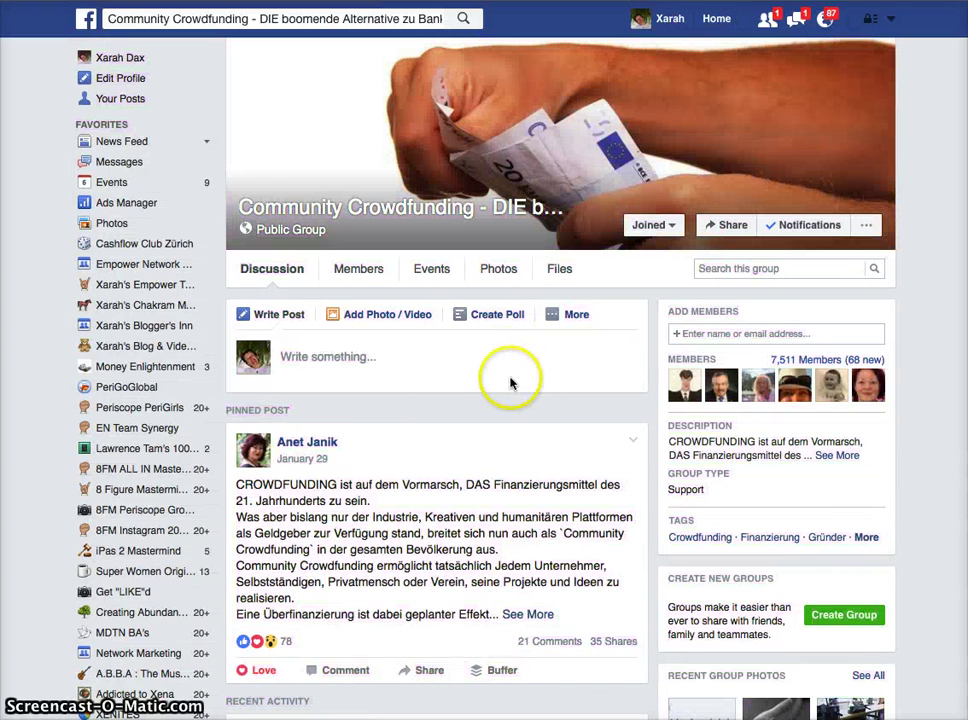
Open and dismiss the group's post composer, then exit full screen
left_click(423, 357)
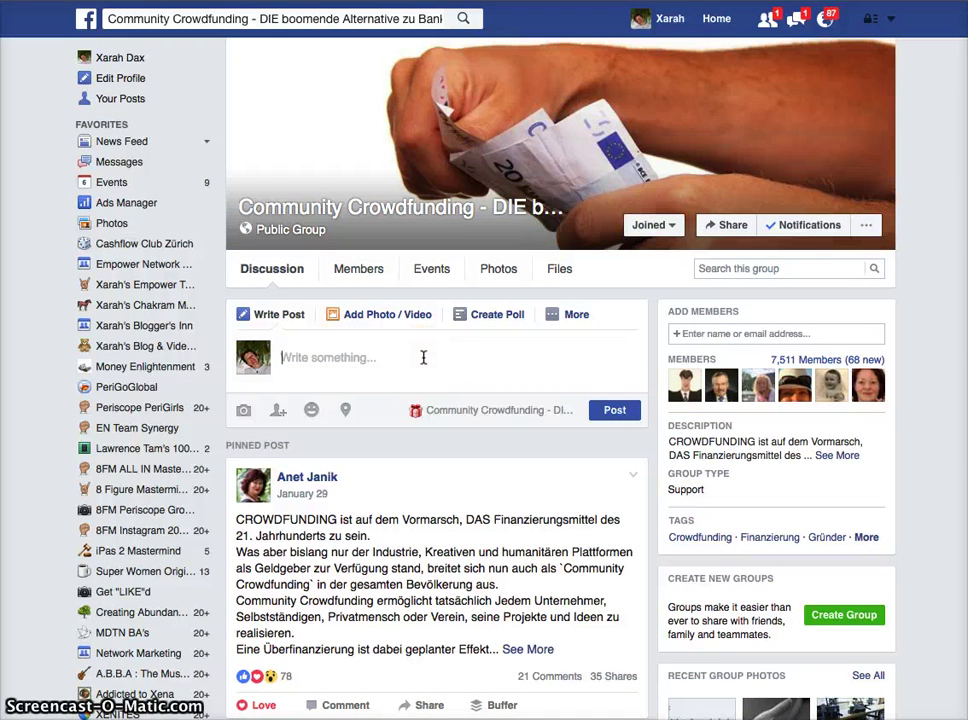
left_click(760, 75)
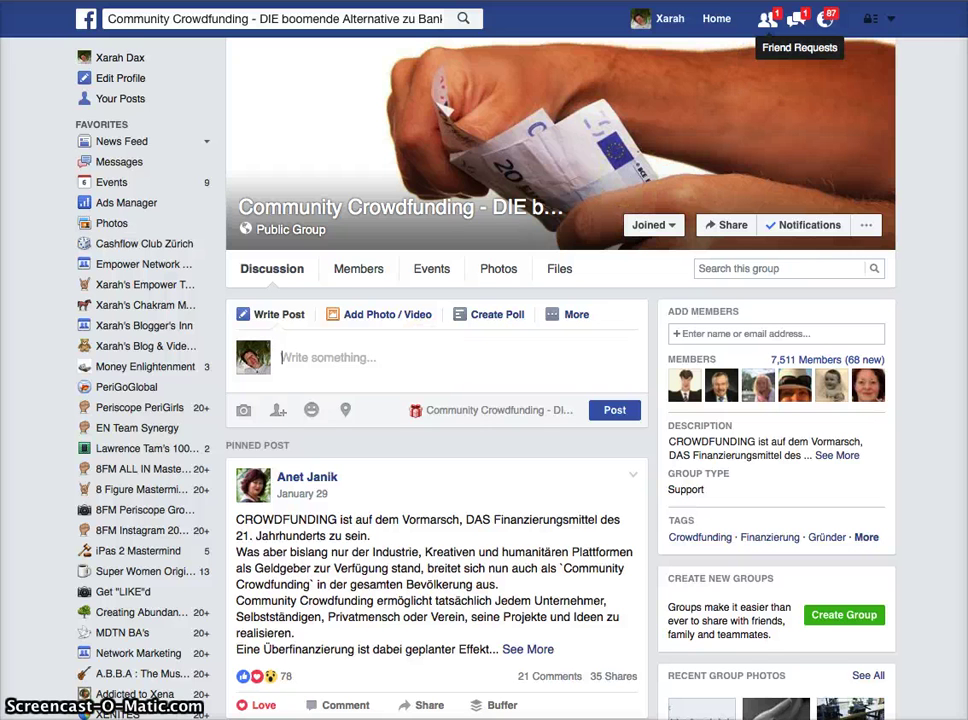
key("ctrl+super+f")
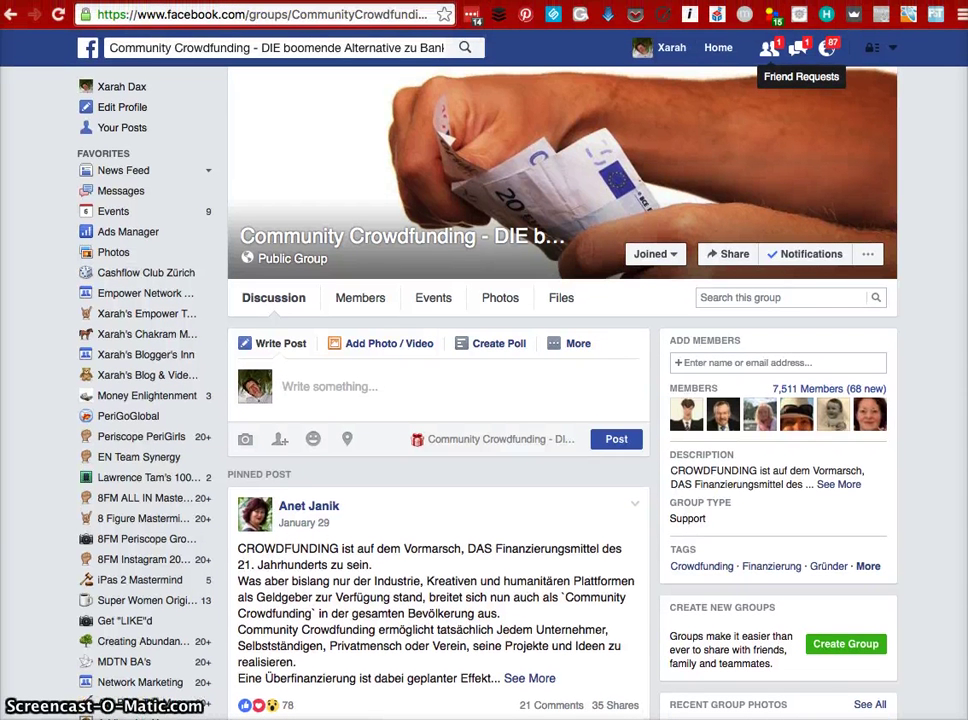
Open Facebook Search, clear the old criteria, and try a Like criterion to see available pages
left_click(908, 15)
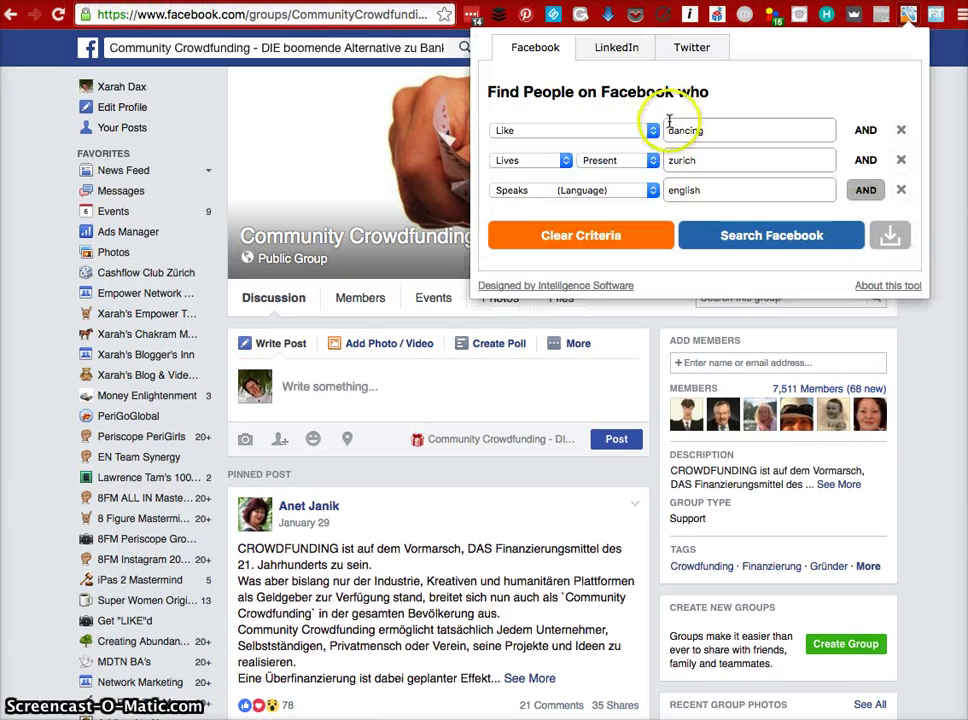
left_click(638, 240)
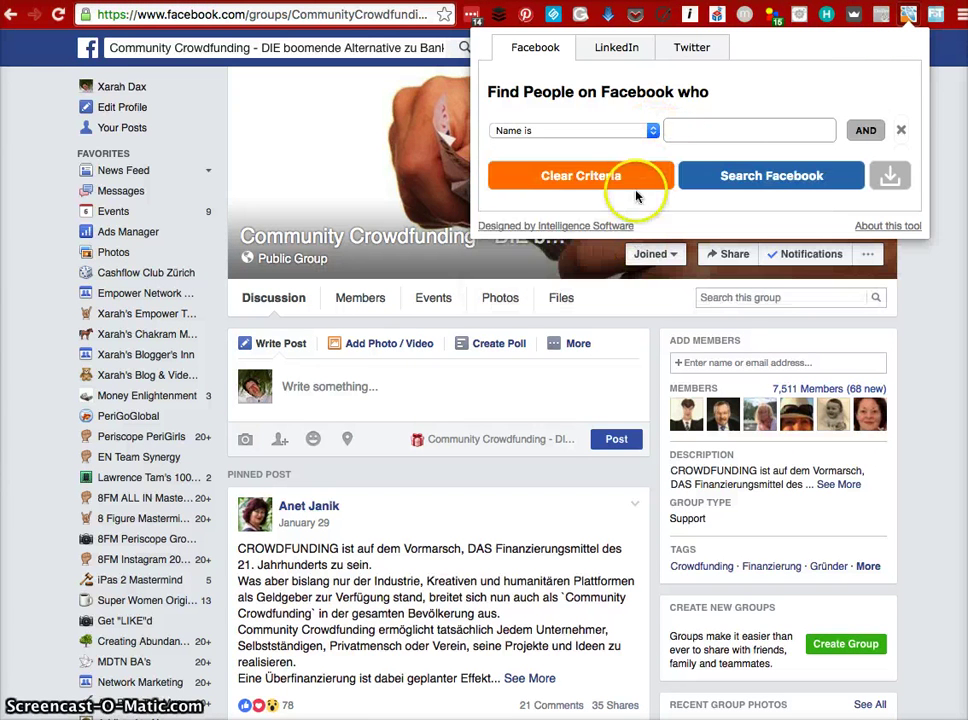
left_click(650, 130)
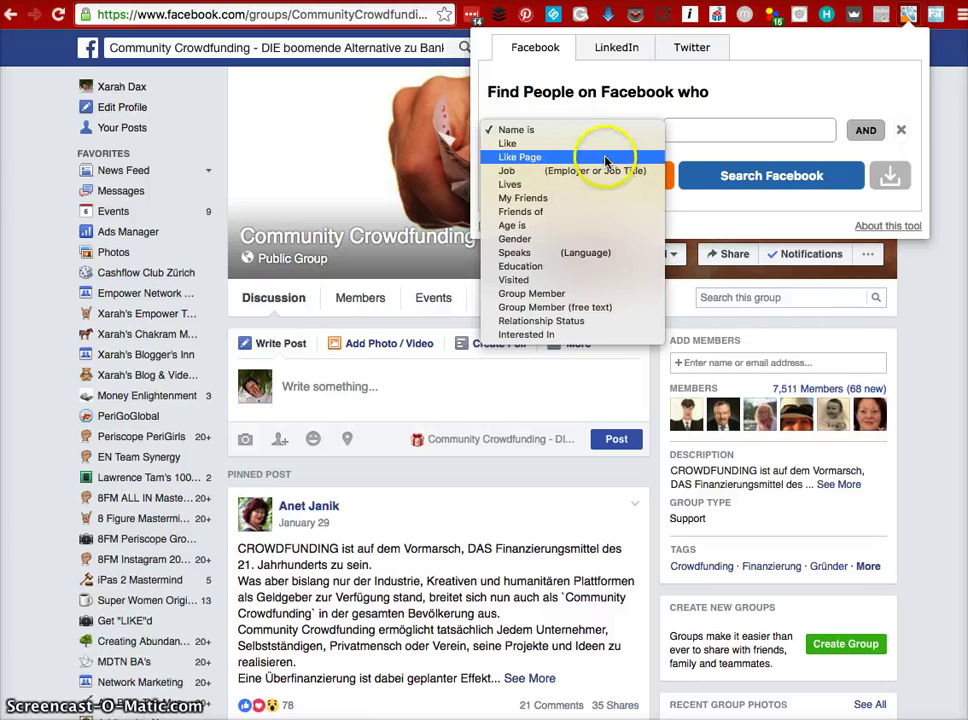
left_click(611, 157)
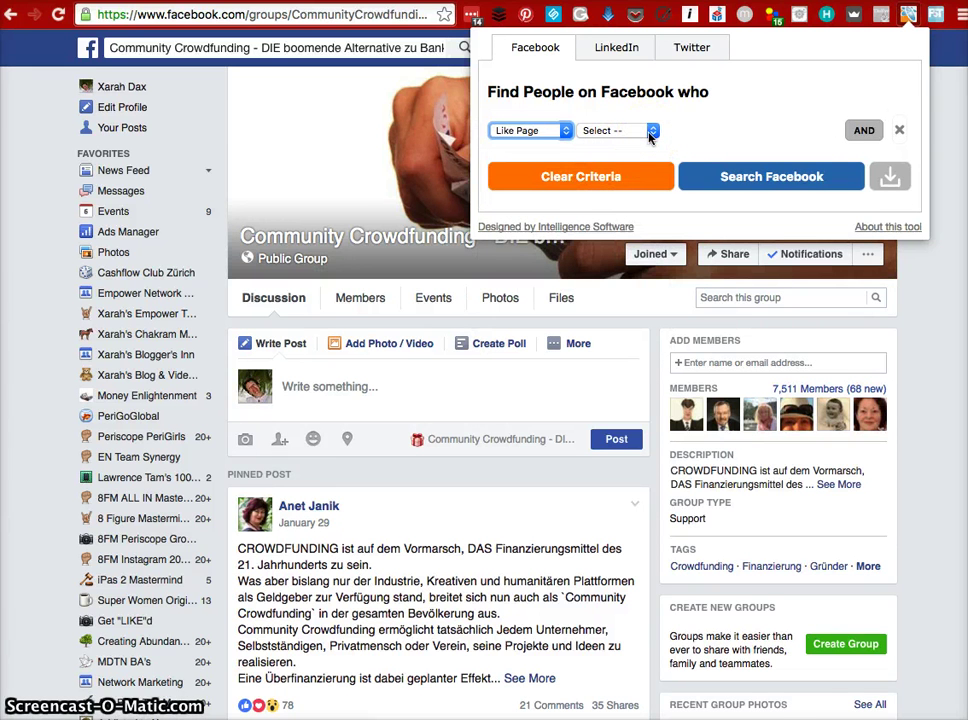
left_click(649, 137)
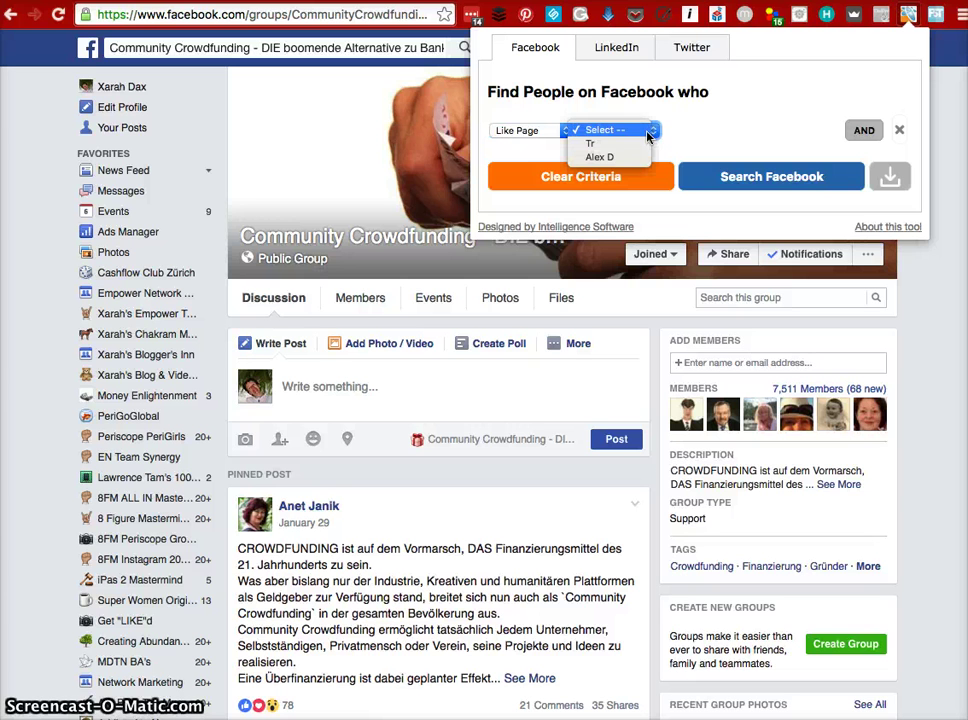
left_click(560, 134)
Switch the criterion to Group Member, choose Community Crowdfunding, and search Facebook
left_click(552, 134)
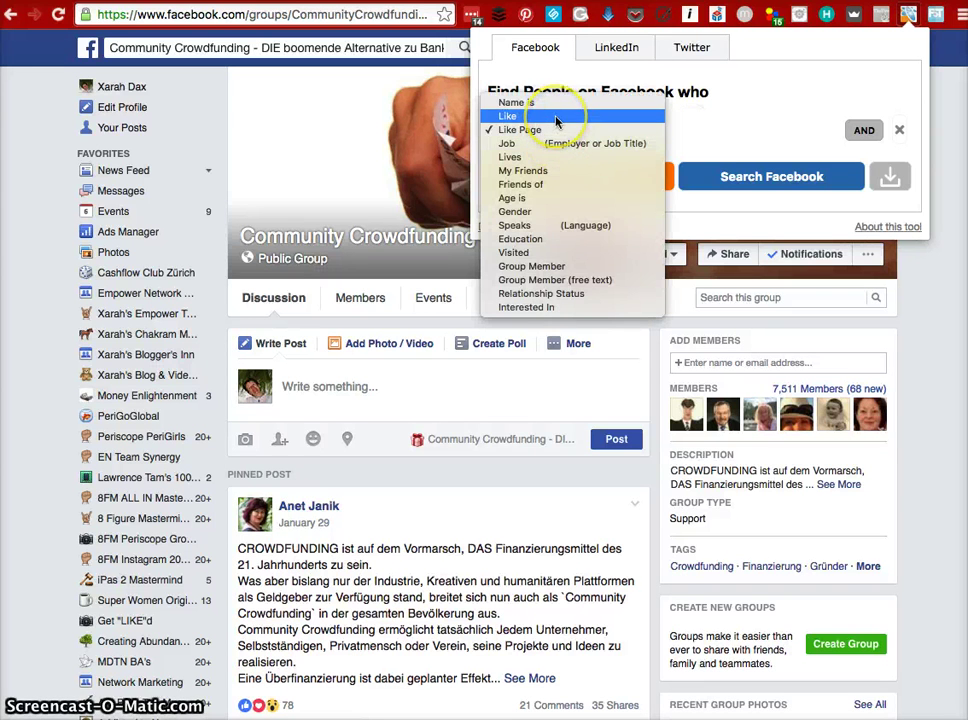
left_click(608, 267)
left_click(648, 131)
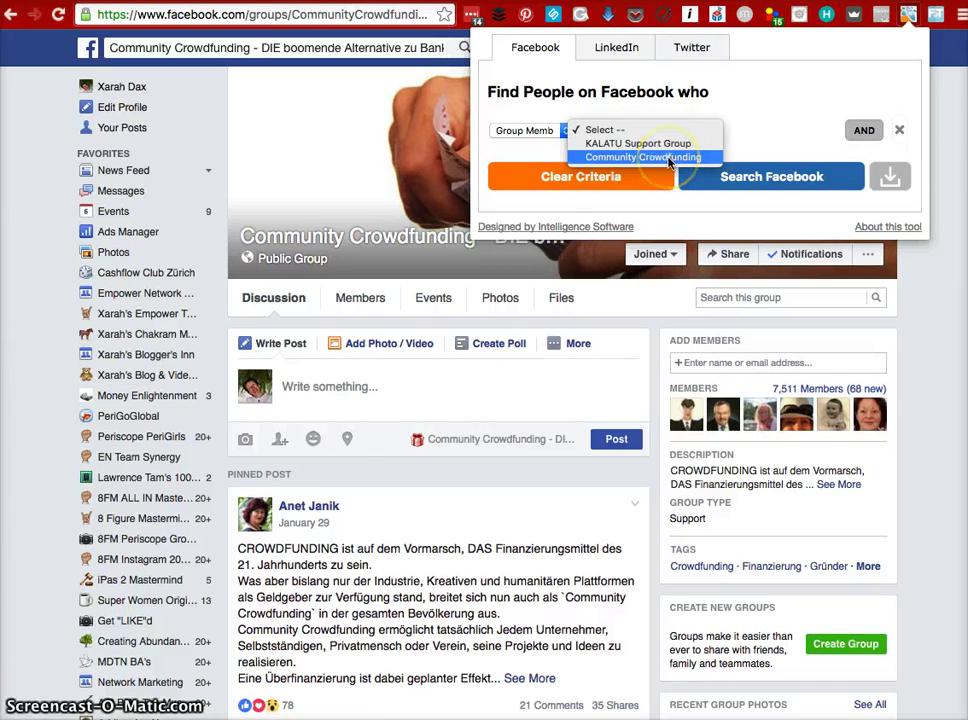
left_click(669, 159)
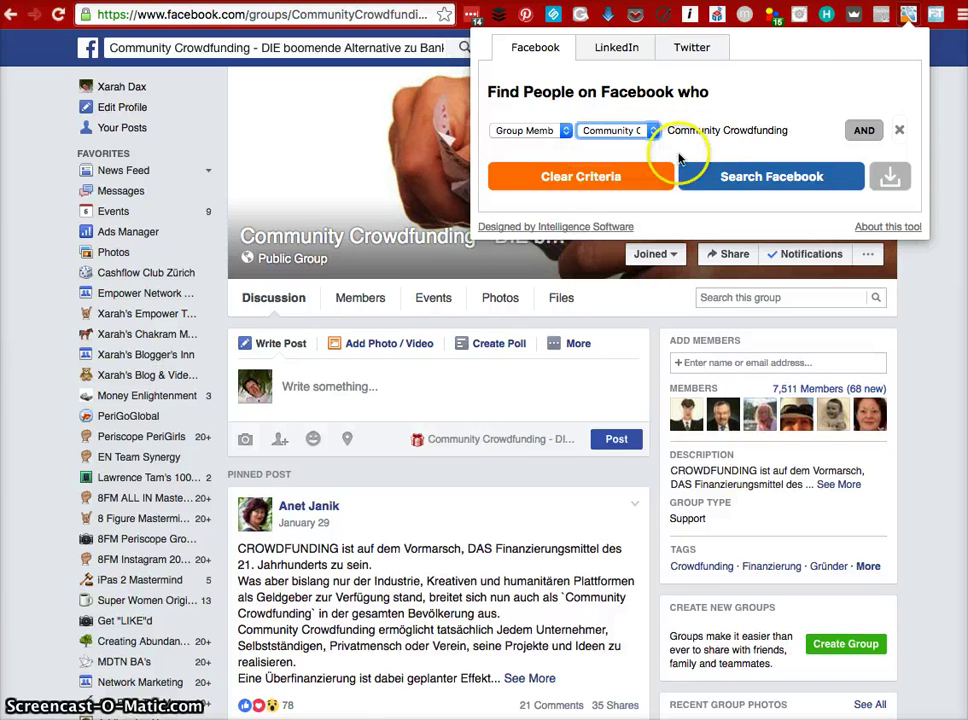
left_click(735, 180)
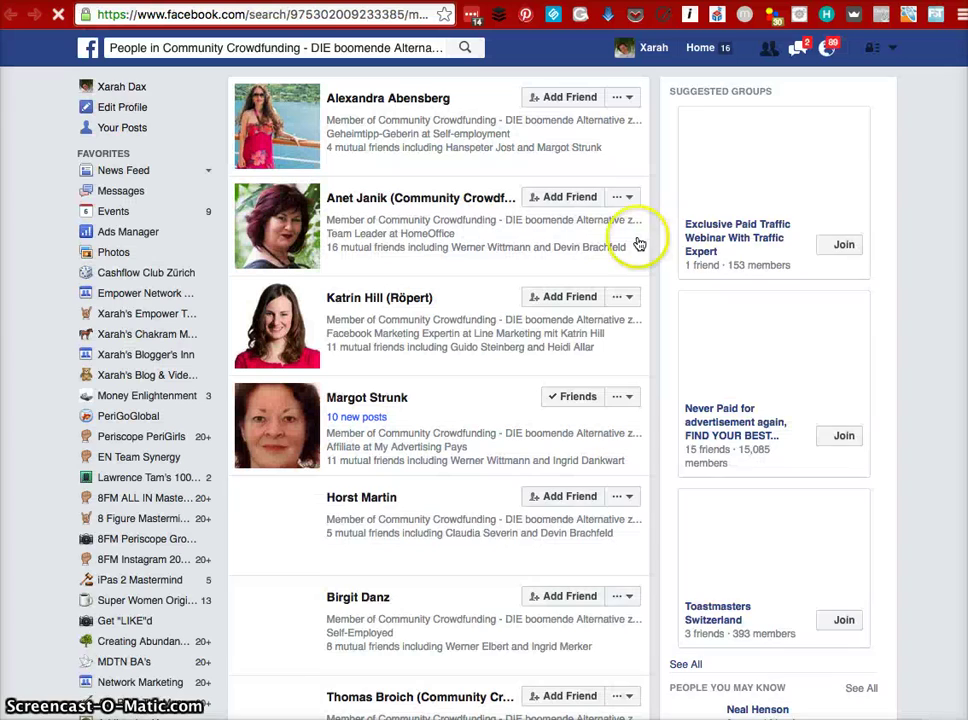
scroll(512, 385, "down", 2)
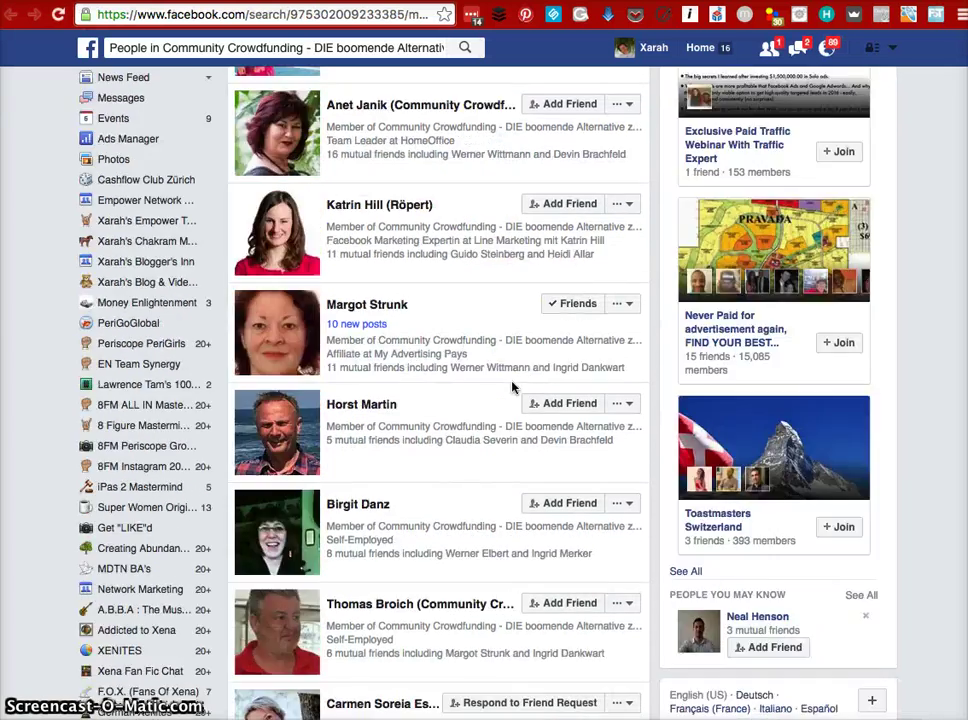
scroll(512, 387, "down", 5)
left_click(480, 467)
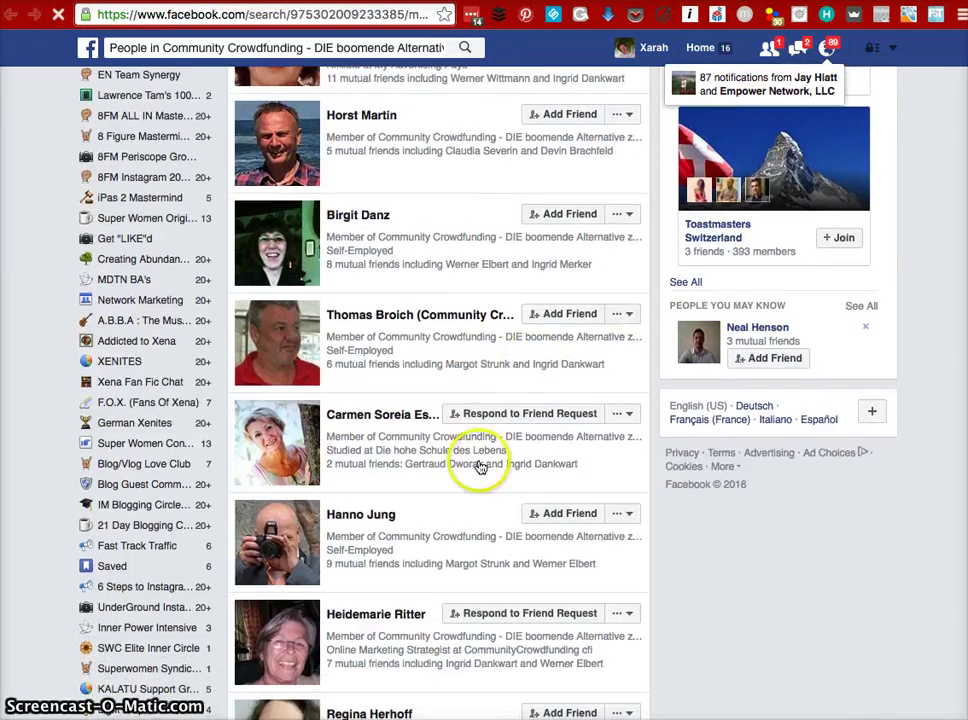
scroll(480, 467, "down", 3)
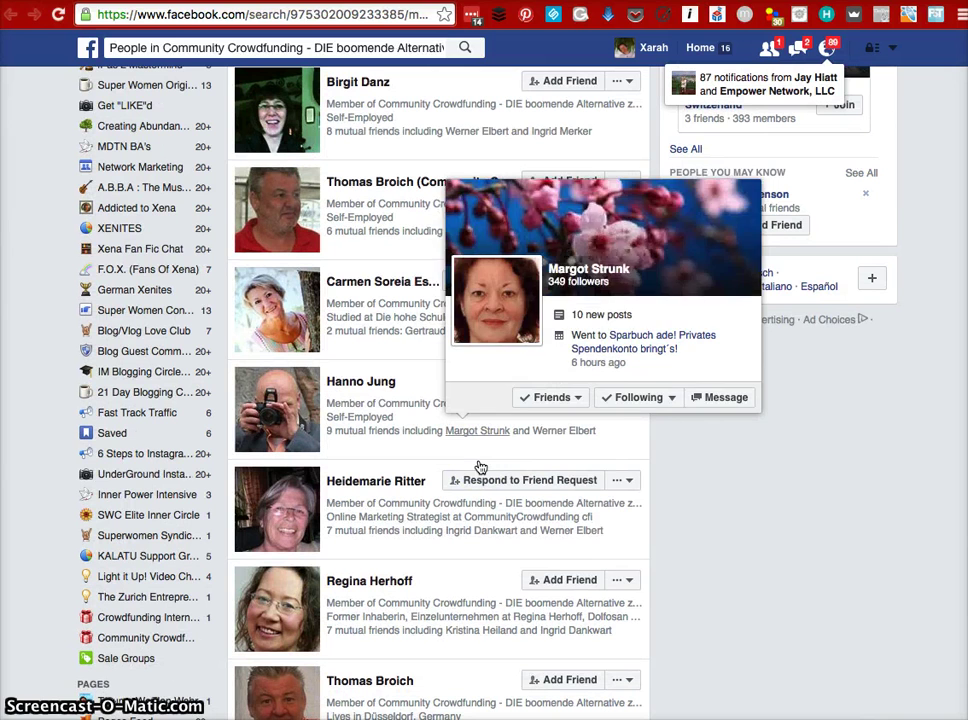
left_click(735, 405)
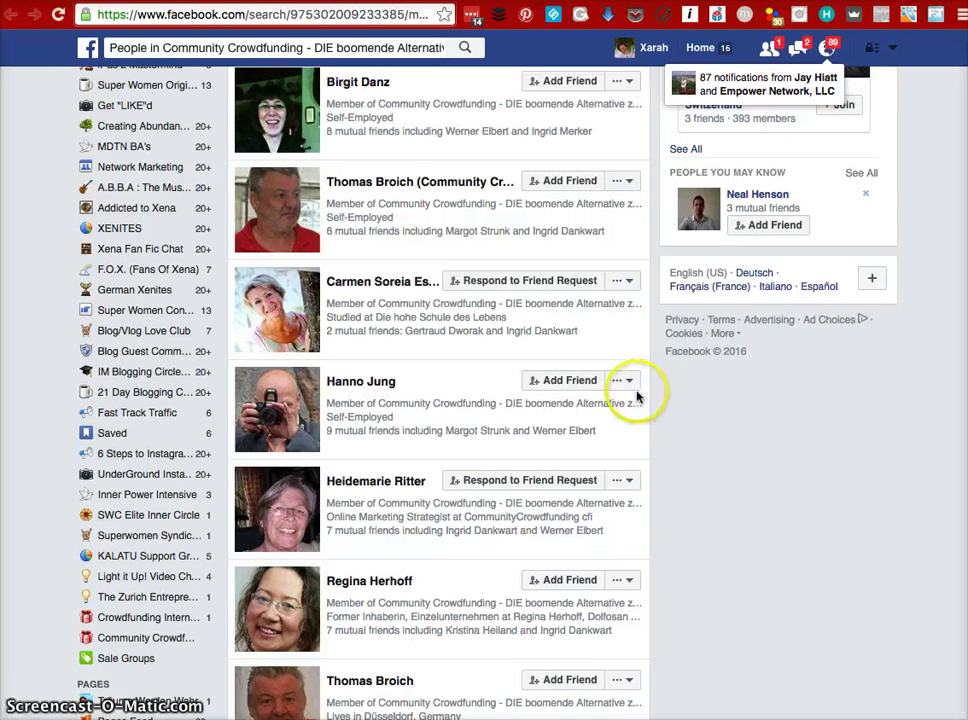
scroll(730, 401, "up", 2)
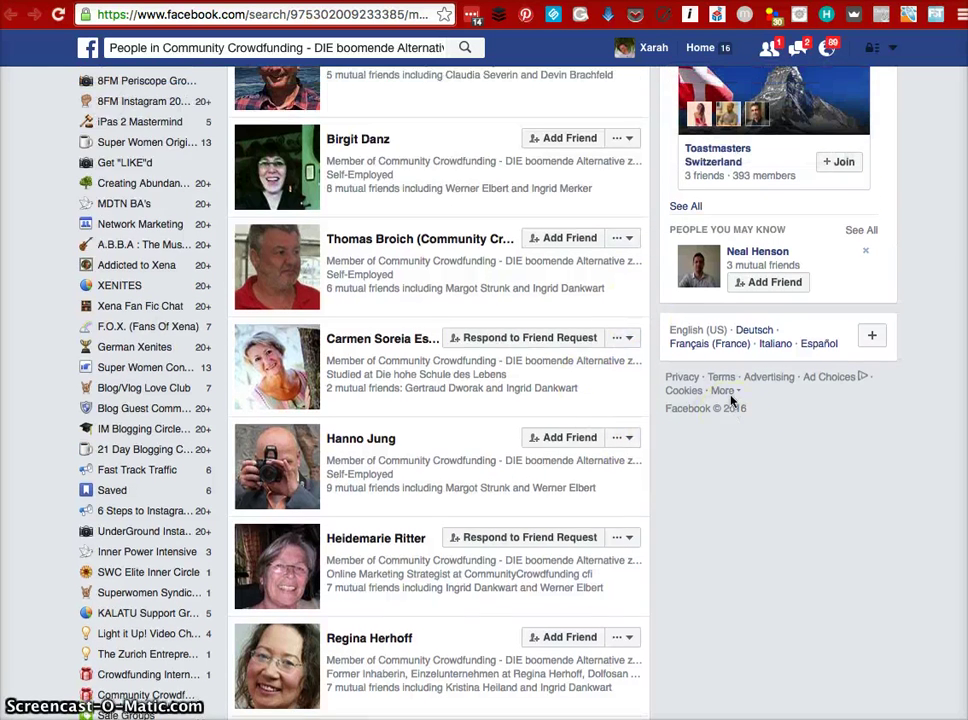
scroll(730, 400, "up", 7)
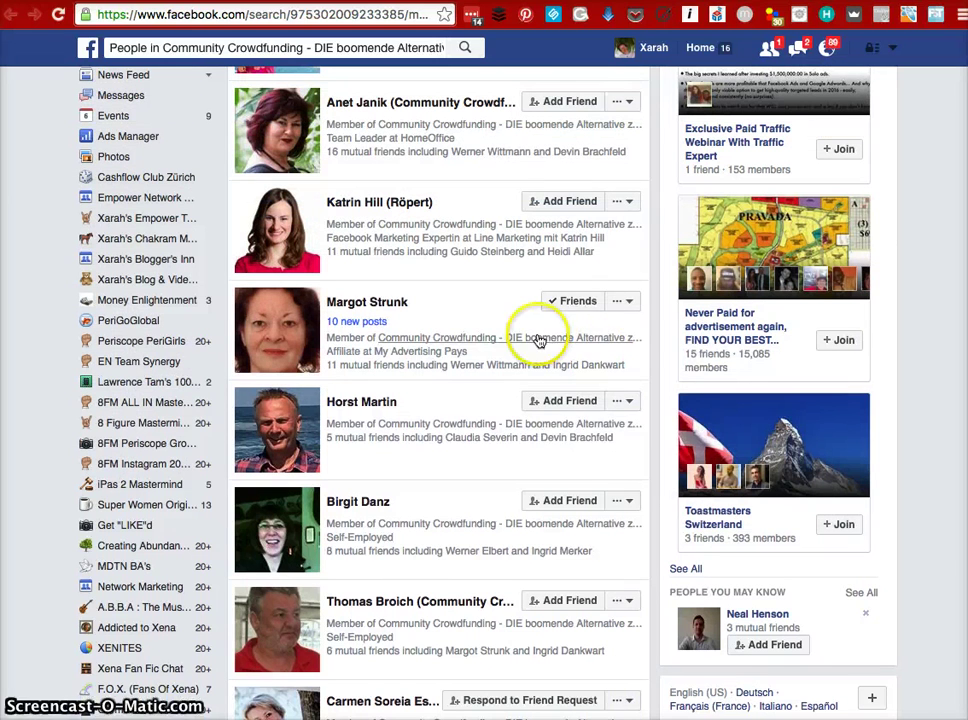
mouse_move(592, 303)
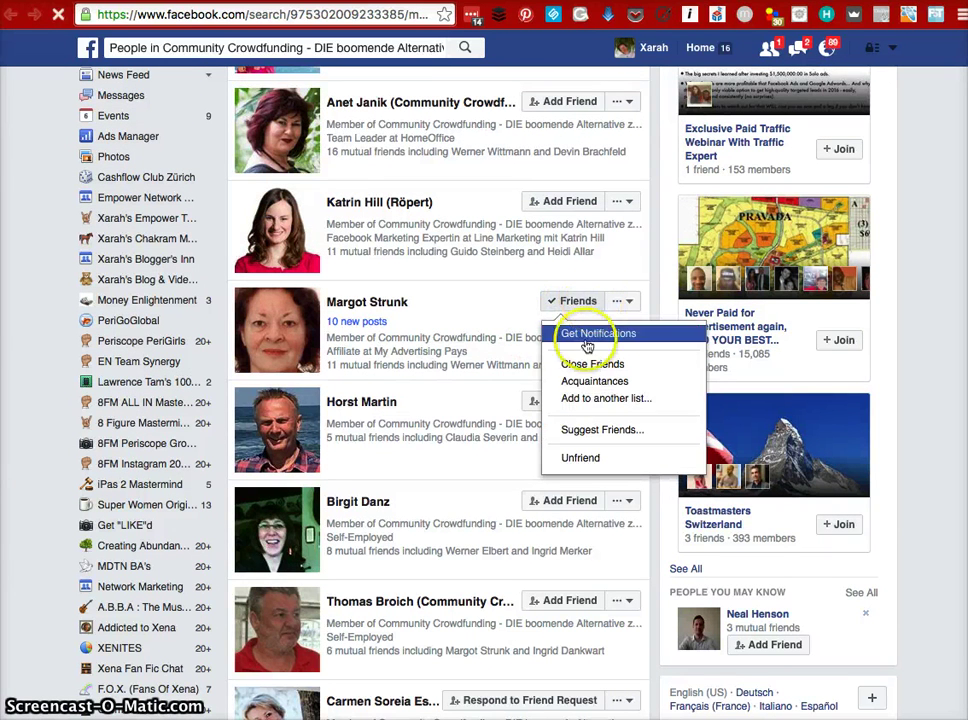
left_click(582, 400)
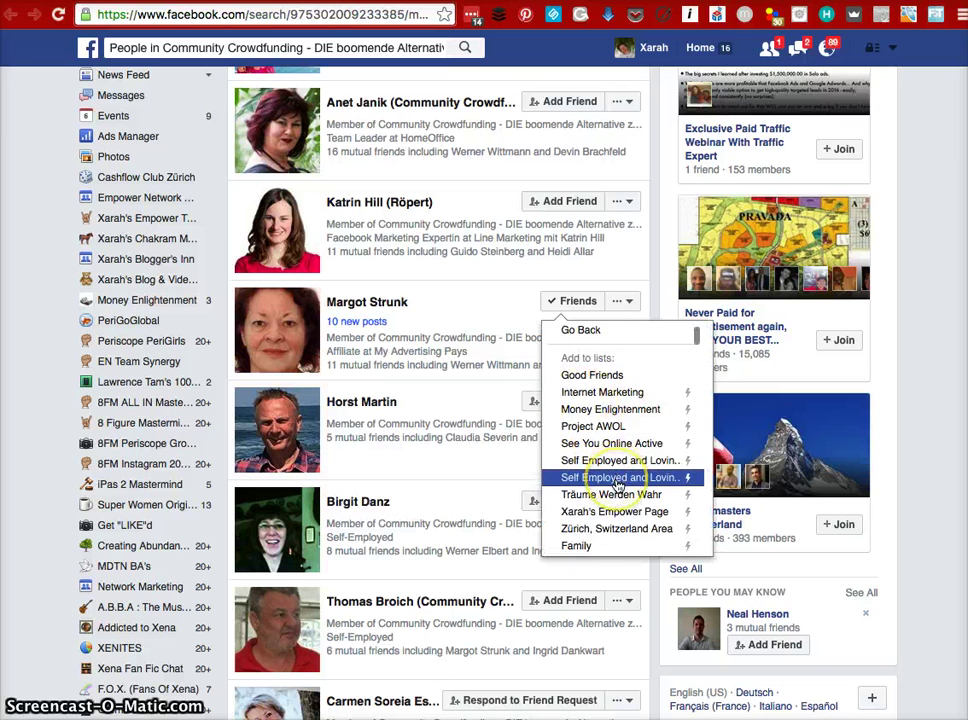
scroll(616, 484, "down", 5)
scroll(618, 484, "down", 5)
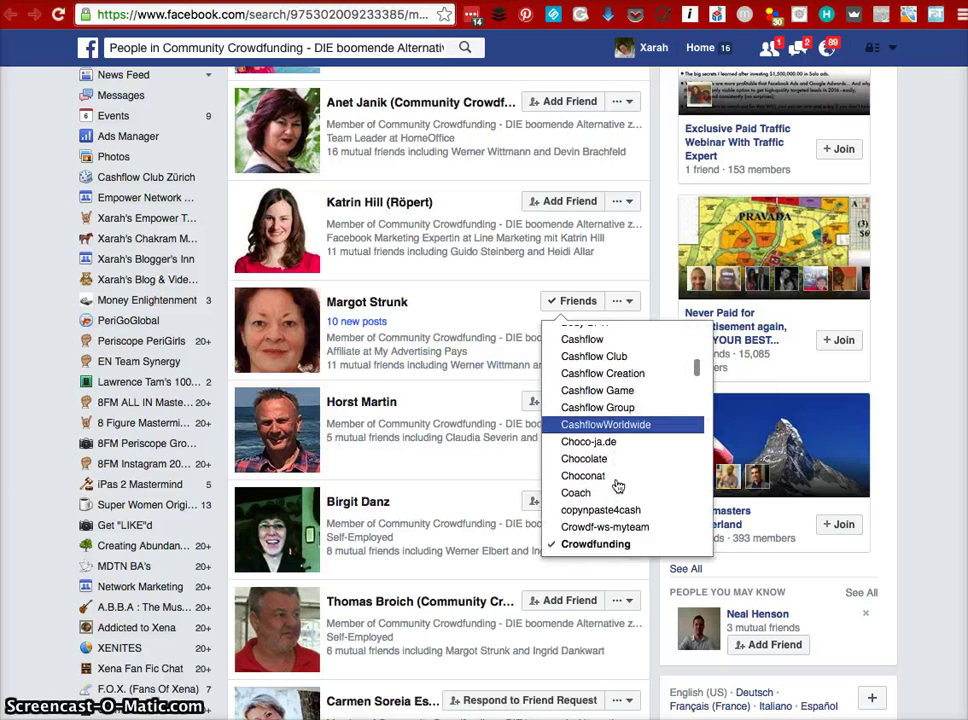
scroll(619, 484, "down", 2)
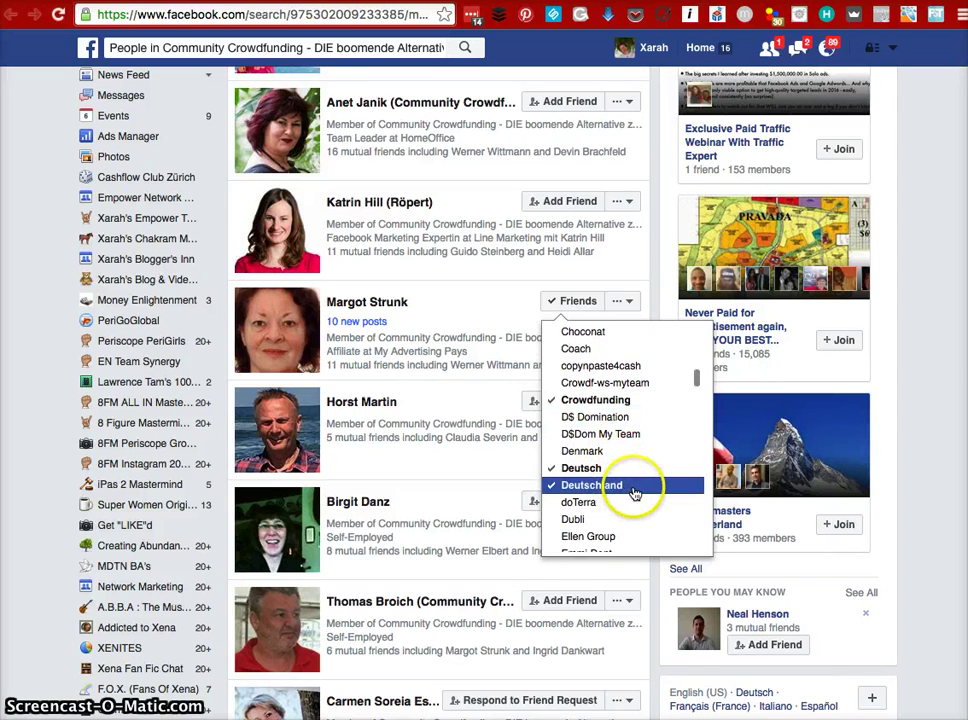
scroll(664, 503, "down", 10)
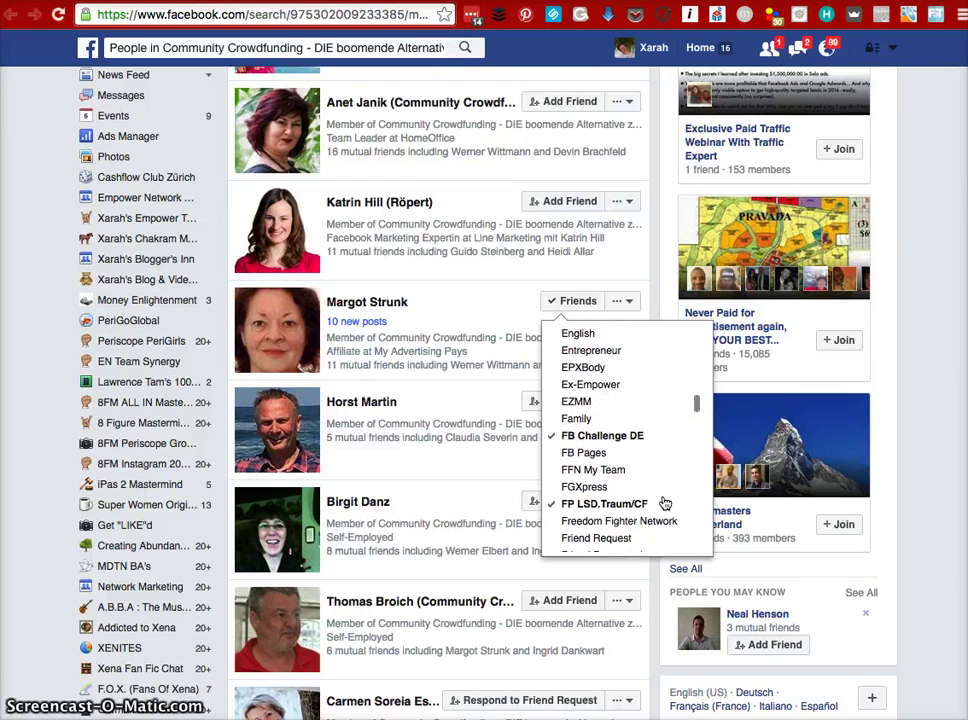
scroll(664, 503, "down", 15)
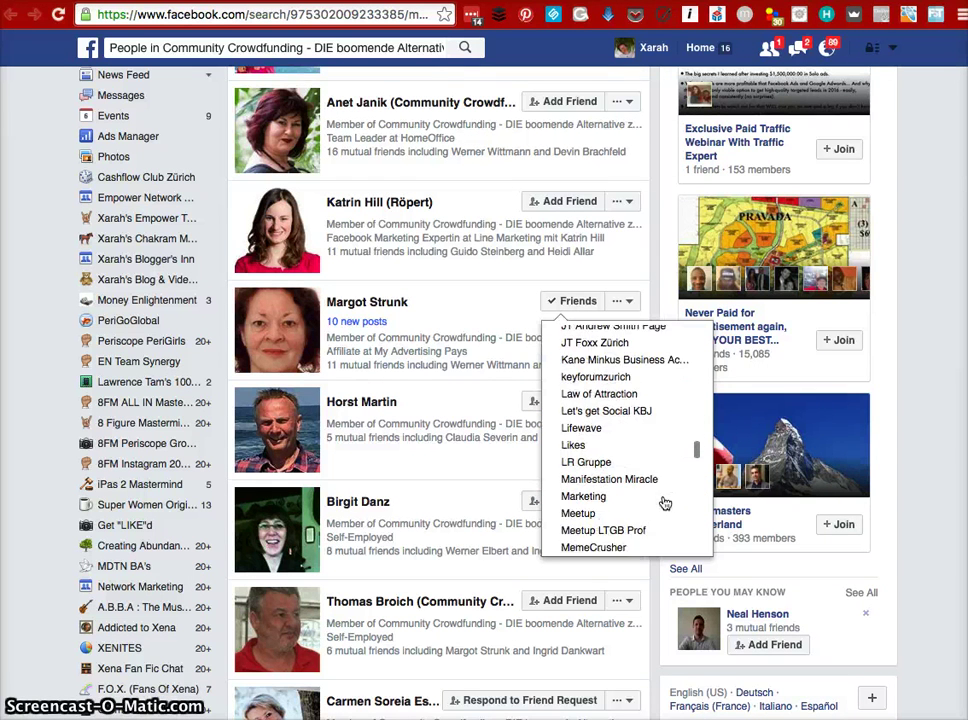
scroll(664, 503, "up", 20)
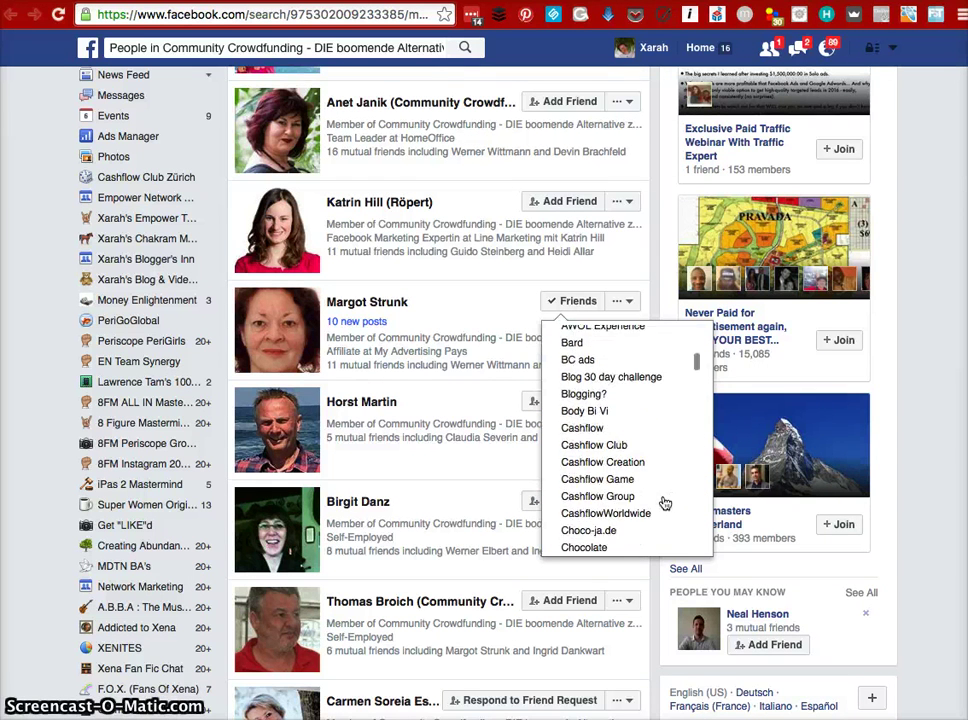
left_click(480, 563)
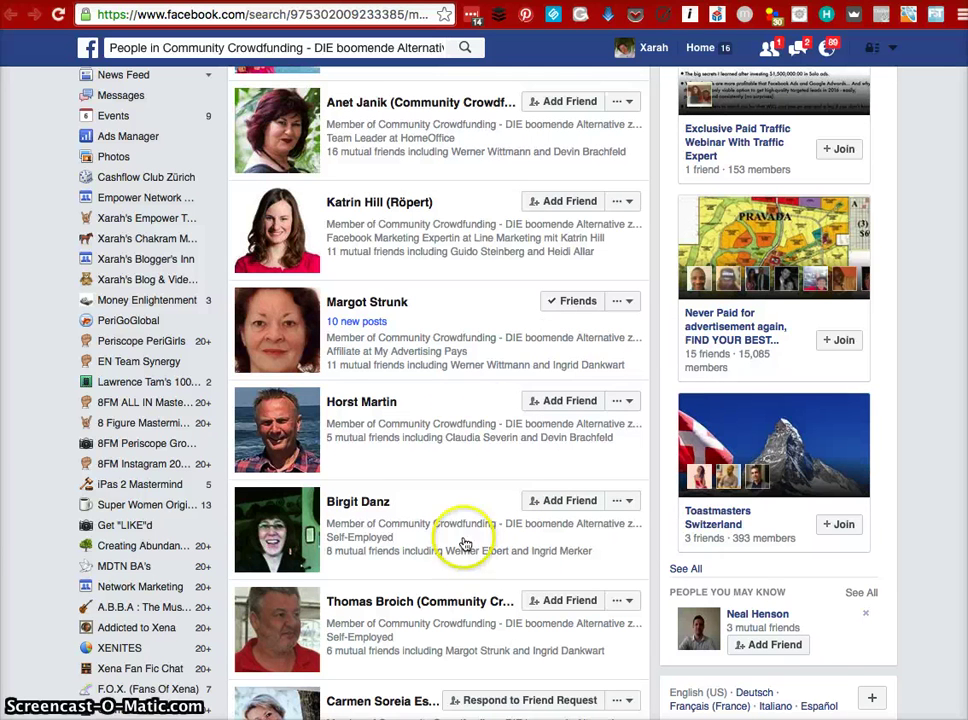
Go to your own profile and type 'test' as a new status post
left_click(645, 52)
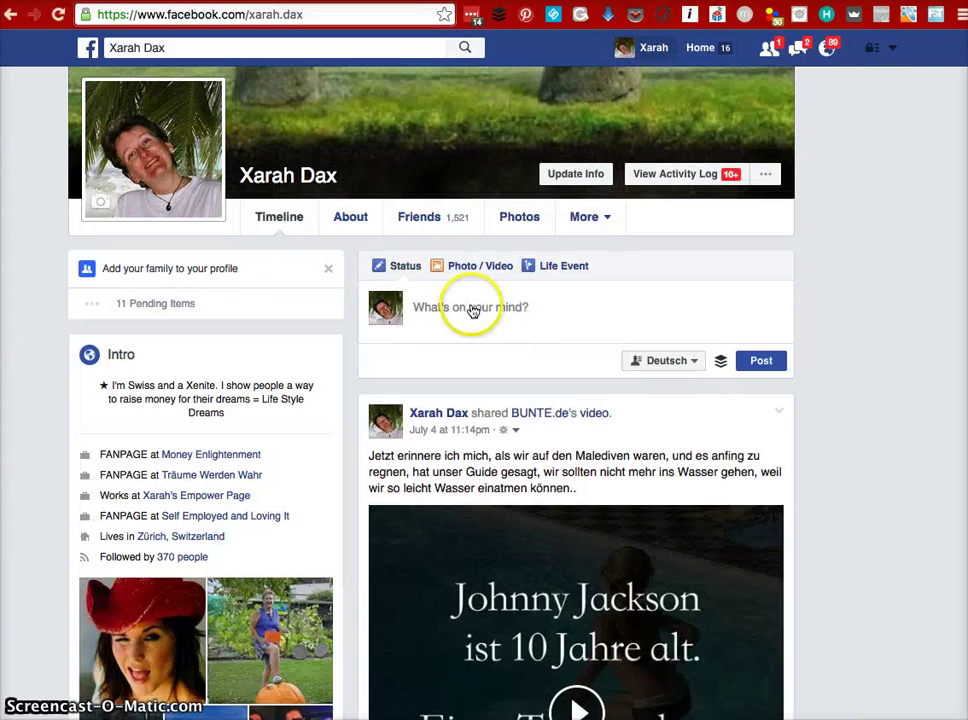
left_click(454, 309)
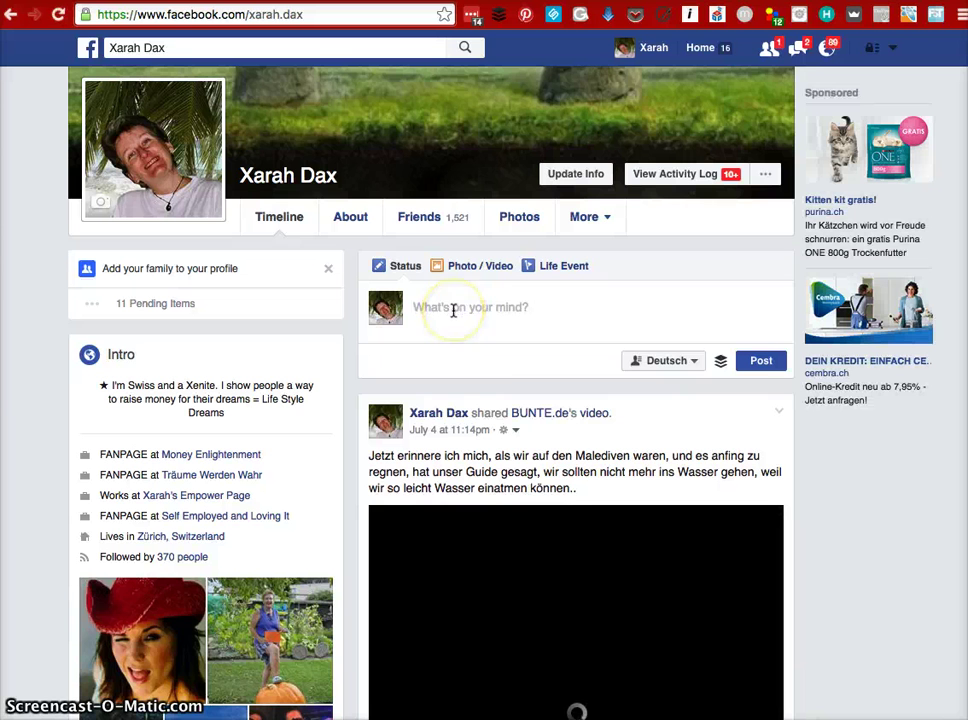
type("test")
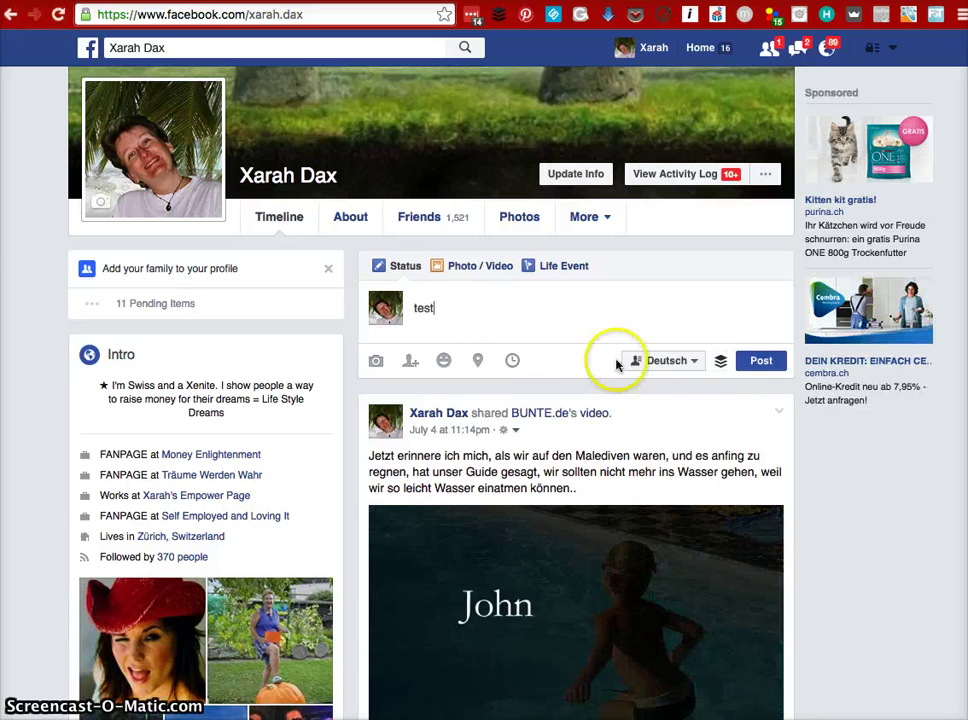
Review the post audience options and keep the Deutsch friend list selected
left_click(697, 362)
scroll(645, 450, "down", 10)
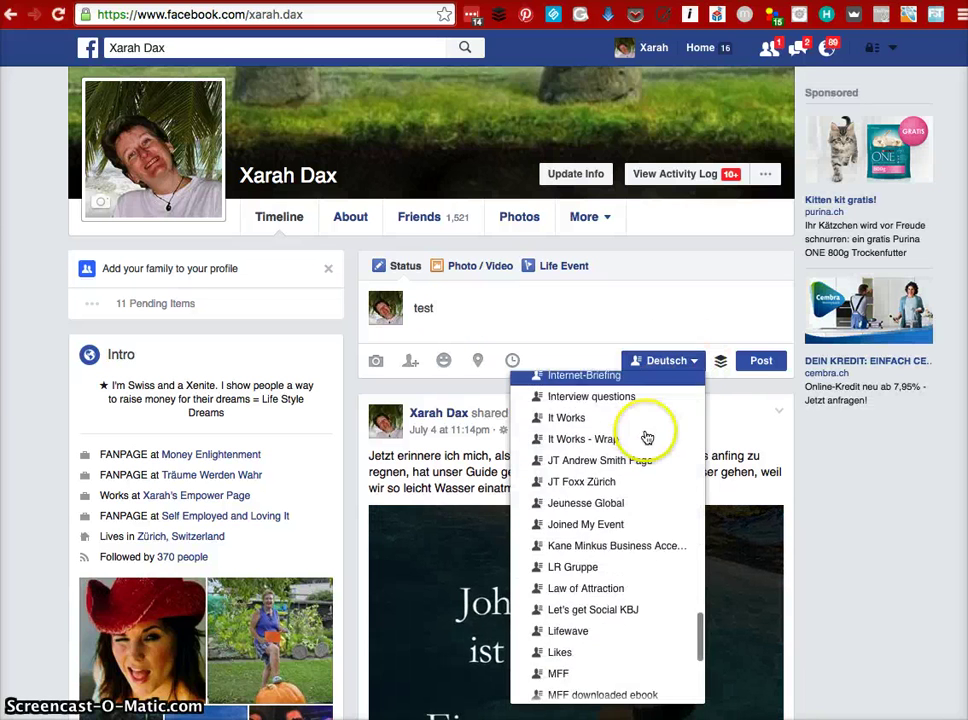
scroll(640, 468, "up", 12)
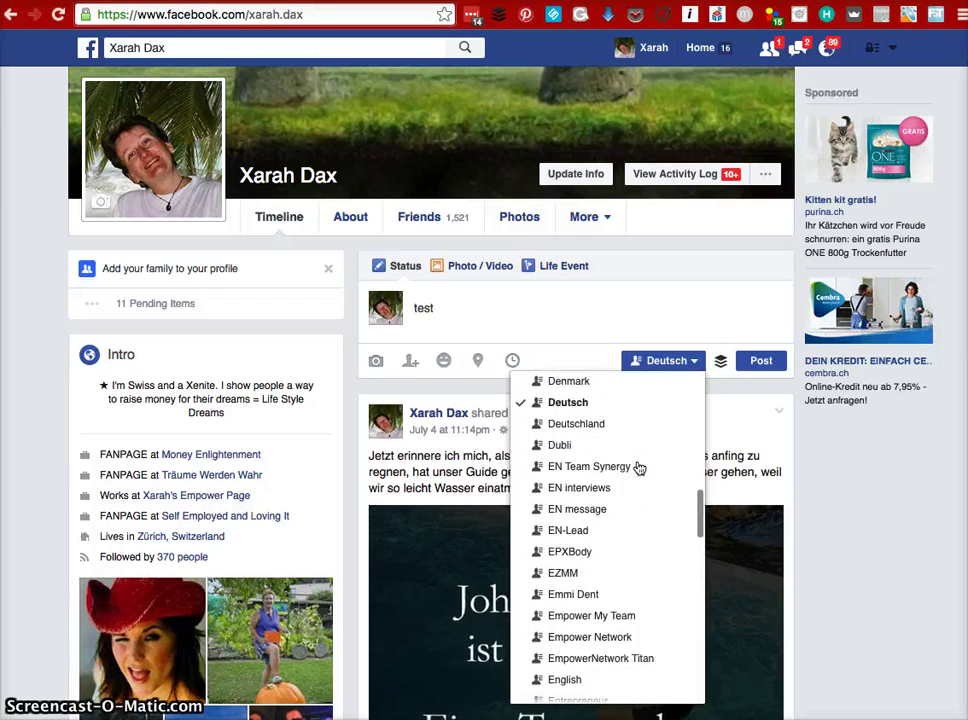
scroll(640, 468, "up", 1)
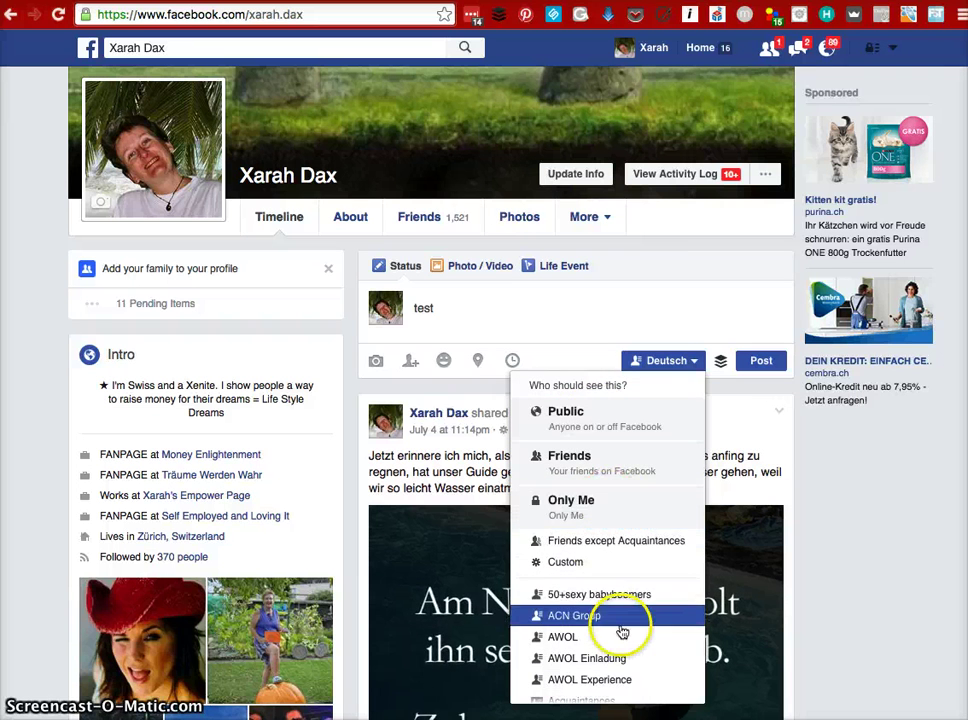
scroll(621, 630, "down", 8)
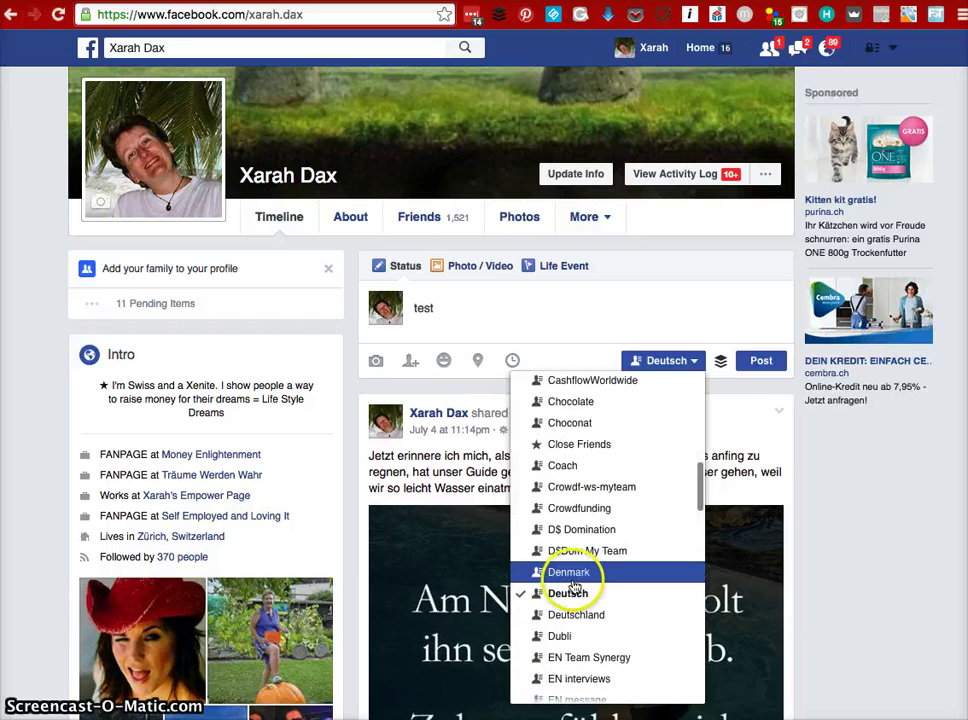
left_click(578, 598)
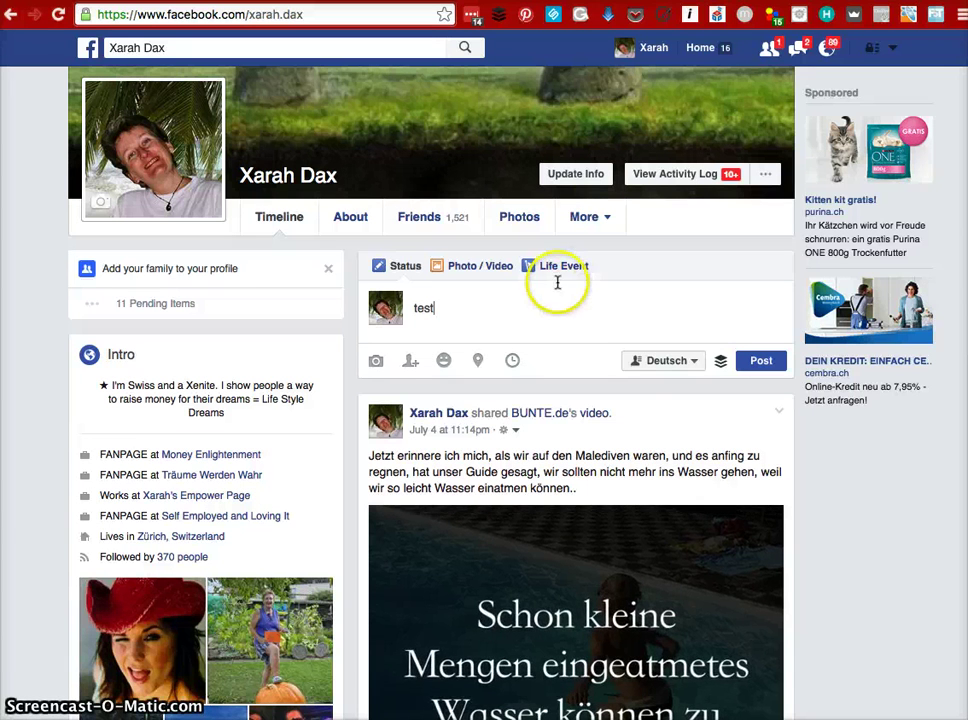
Leave the Facebook profile and bring up chrome://extensions with Facebook Search listed first
left_click(600, 220)
left_click(123, 50)
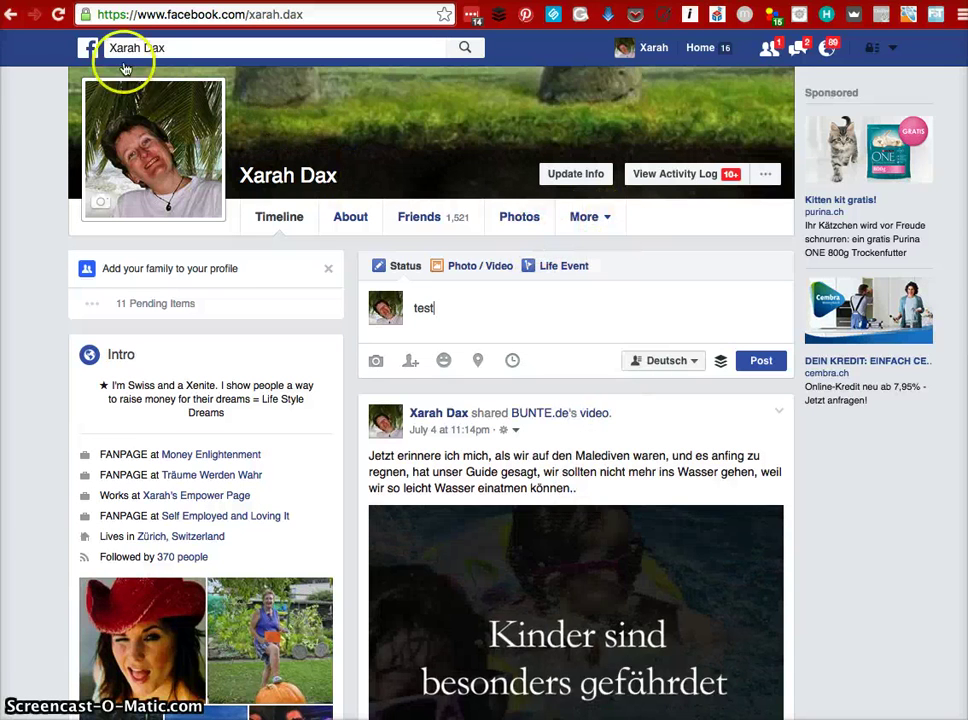